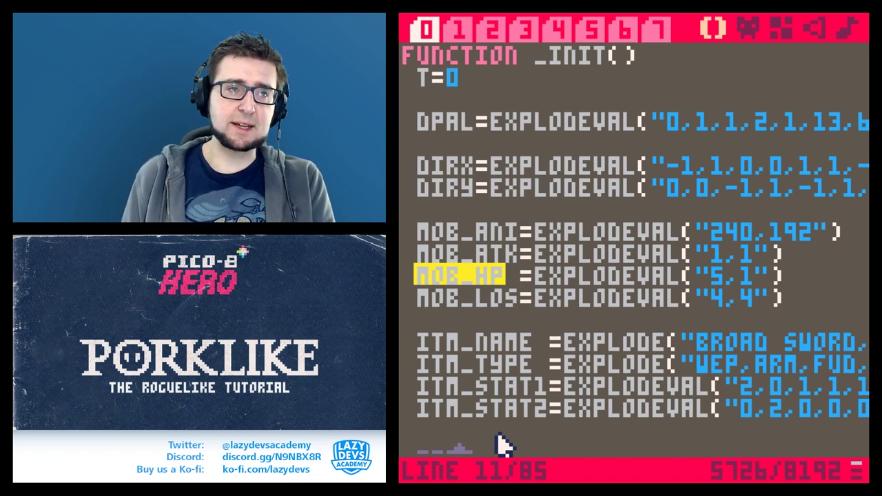
# - Examine the item arrays in the _INIT function, following the ITM_NAME list through to its last entry
pyautogui.scroll(-2, 503, 444)
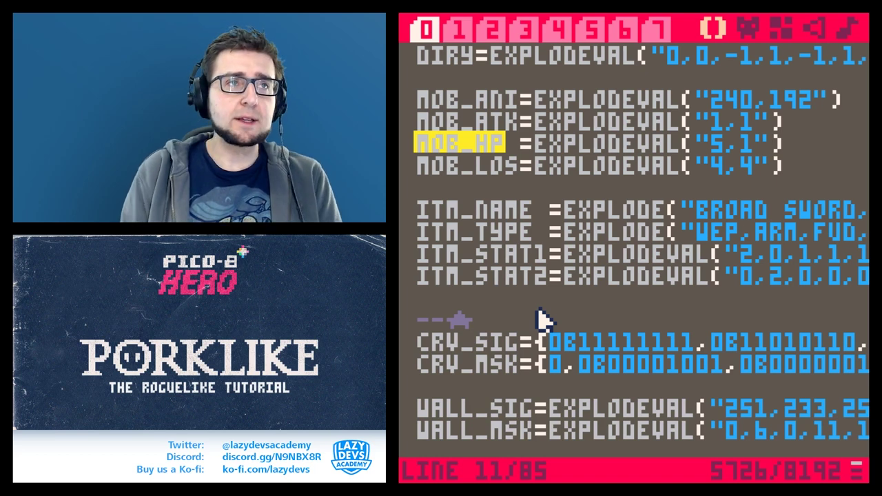
pyautogui.click(772, 208)
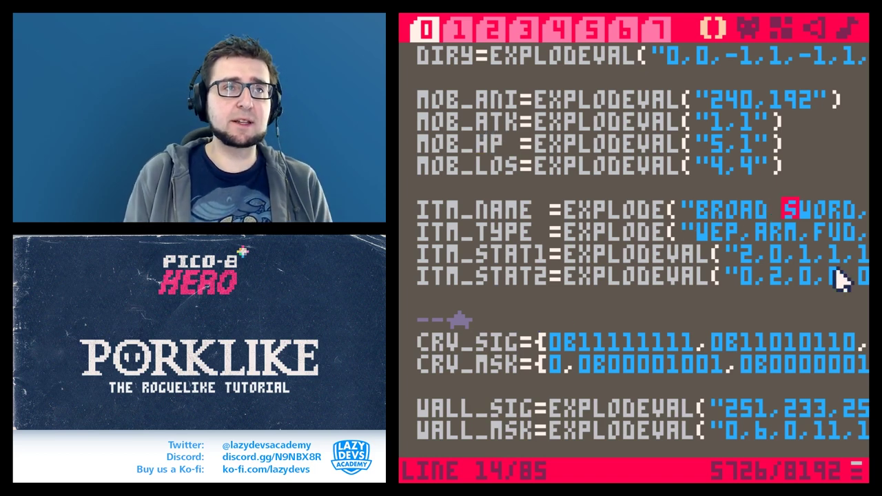
pyautogui.press('Right')
pyautogui.press('Right')
pyautogui.press('Right')
pyautogui.press('Right')
pyautogui.press('Right')
pyautogui.press('Right')
pyautogui.press('Right')
pyautogui.press('Right')
pyautogui.press('Right')
pyautogui.press('Right')
pyautogui.press('Right')
pyautogui.press('Right')
pyautogui.press('Right')
pyautogui.press('Right')
pyautogui.press('Right')
pyautogui.press('Right')
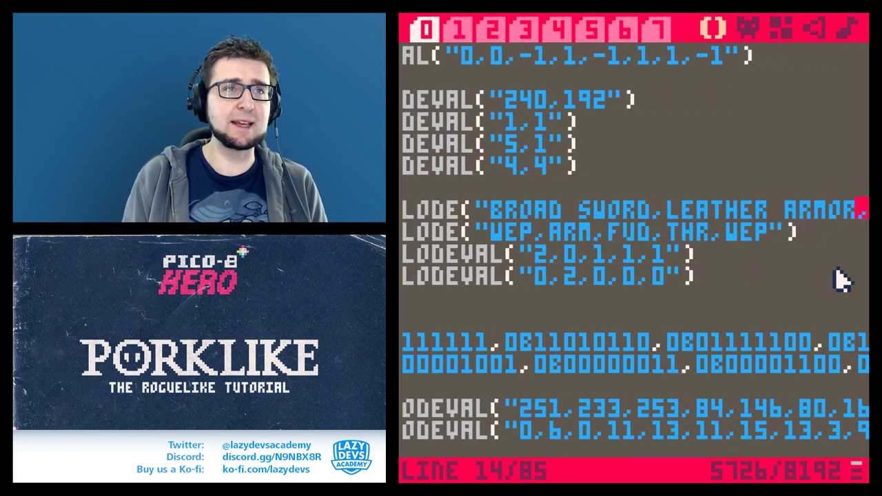
pyautogui.press('Right')
pyautogui.press('Right')
pyautogui.press('Right')
pyautogui.press('Right')
pyautogui.press('Right')
pyautogui.press('Right')
pyautogui.press('Right')
pyautogui.press('Right')
pyautogui.click(803, 193)
pyautogui.click(824, 205)
pyautogui.press('End')
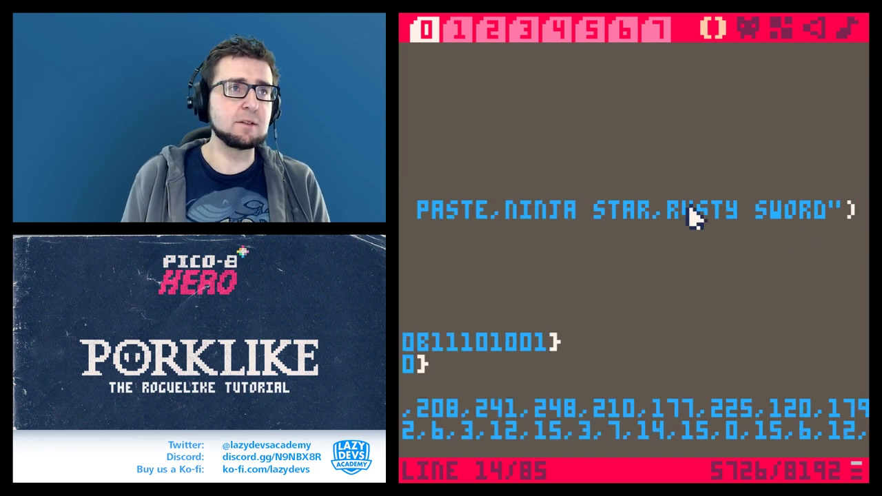
# - Compare the last item names in ITM_NAME with the matching entries in the ITM_TYPE and ITM_STAT lists
pyautogui.doubleClick(713, 215)
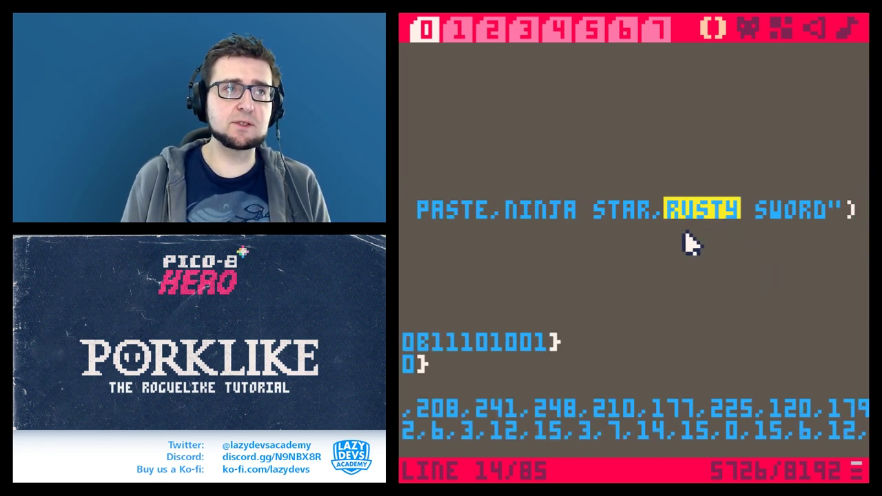
pyautogui.doubleClick(545, 220)
pyautogui.press('Home')
pyautogui.click(792, 231)
pyautogui.click(754, 275)
pyautogui.click(700, 231)
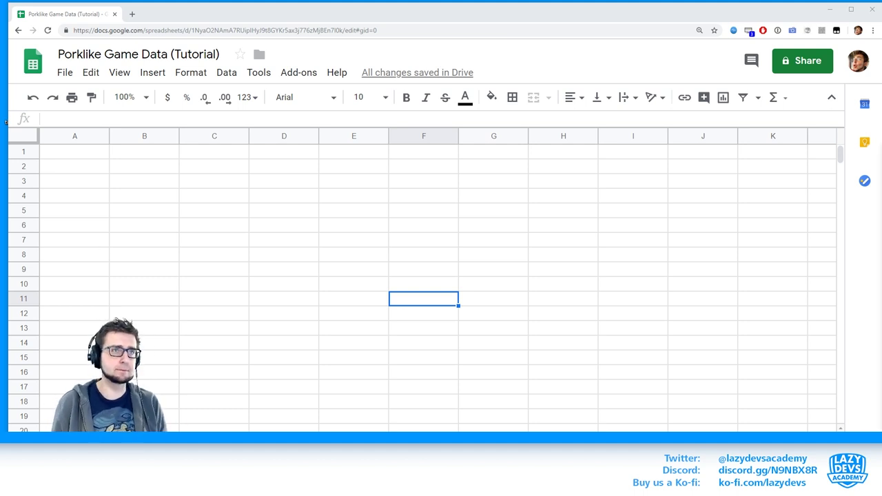
# - In the Porklike Game Data (Tutorial) Google Sheet, enter the headers Name, Type, Stat 1 and Stat 2 in row 1 and format them with grey fill and a bottom border
pyautogui.click(74, 152)
pyautogui.write('Name')
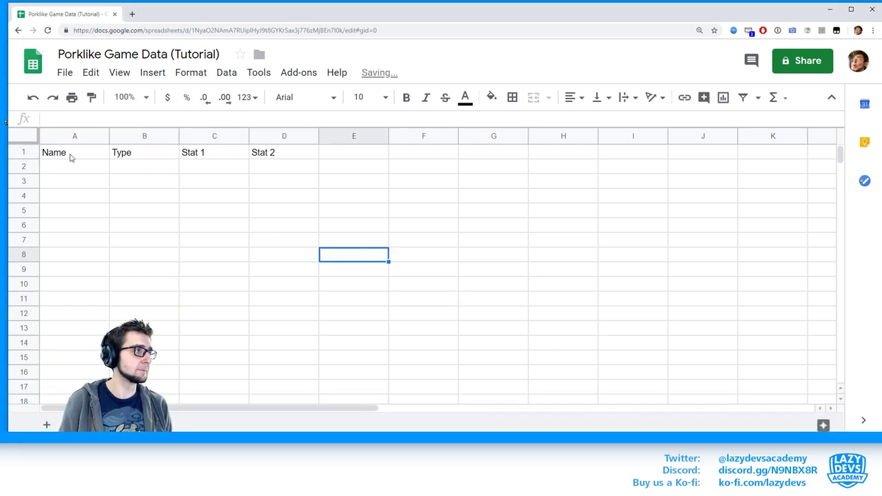
pyautogui.moveTo(69, 153); pyautogui.dragTo(282, 152)
pyautogui.click(144, 269)
# - Copy from the PICO-8 code the first item name, broad sword, and the Type values wep, arm, fud, thr, wep into rows 2 to 6
pyautogui.hotkey('alt', 'Tab')
pyautogui.write('broad sword')
pyautogui.press('Tab')
pyautogui.write('wep')
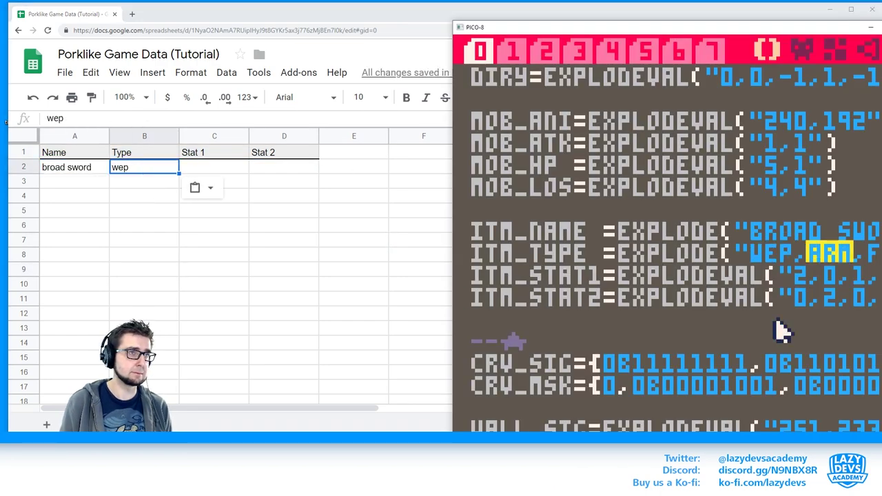
pyautogui.press('Return')
pyautogui.write('arm fud thr wep')
# - Fill the remaining Name cells from the code with leather armor, red bean paste, ninja star and rusty sword
pyautogui.click(74, 181)
pyautogui.write('leather armor red bean paste')
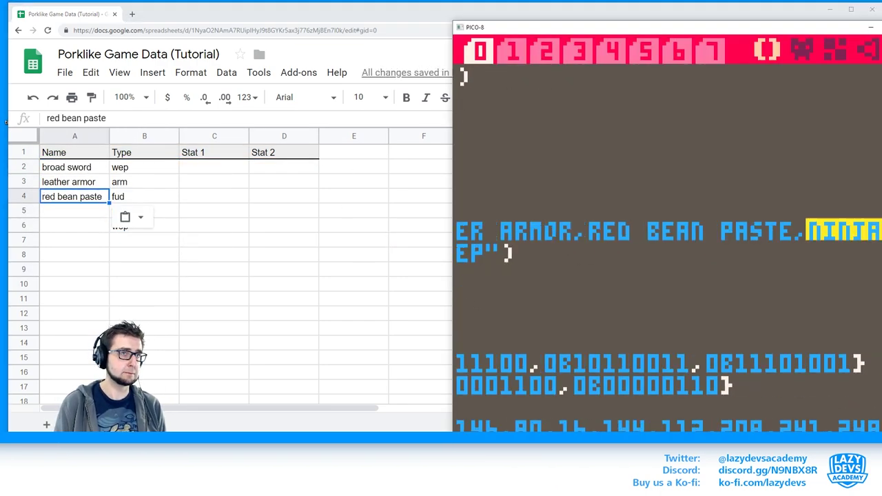
pyautogui.hotkey('alt', 'Tab')
pyautogui.write('ninja star rusty sword')
# - Fill the Stat 1 column with 2, 0, 1, 1, 1 and the Stat 2 column with 0, 2, 0, 0, 0
pyautogui.hotkey('alt', 'Tab')
pyautogui.write('2 0 1 1 1')
pyautogui.hotkey('alt', 'Tab')
pyautogui.write('0 2')
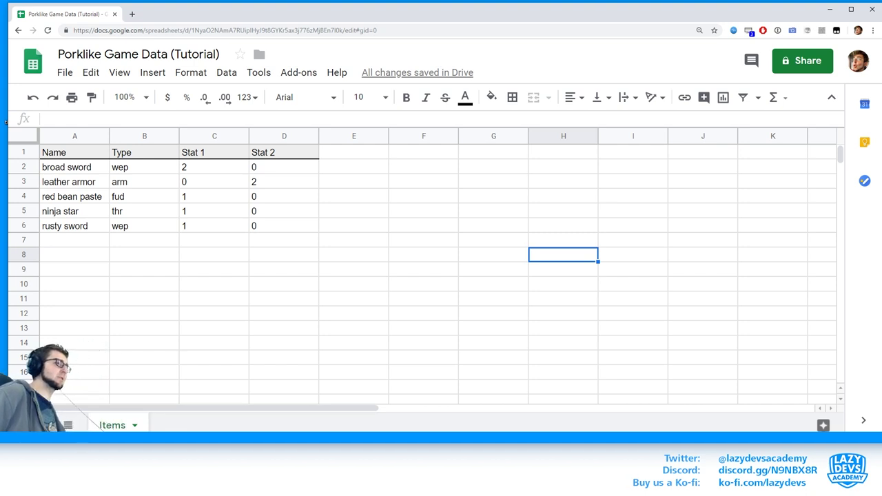
# - Add a second sheet to the spreadsheet and name it Export
pyautogui.click(47, 425)
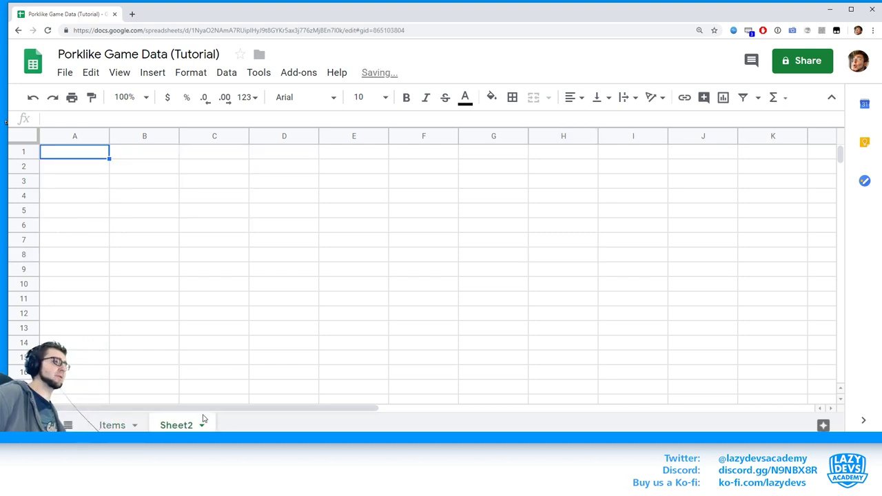
pyautogui.doubleClick(181, 427)
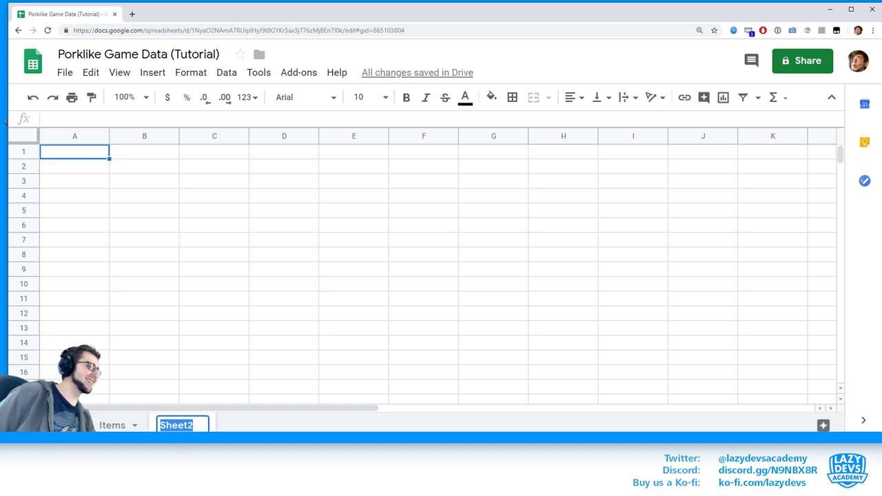
pyautogui.press('BackSpace')
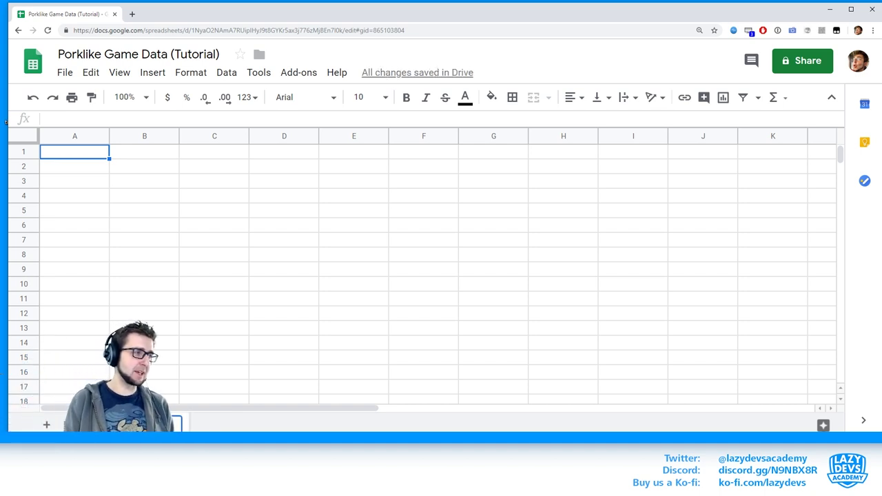
pyautogui.write('Export')
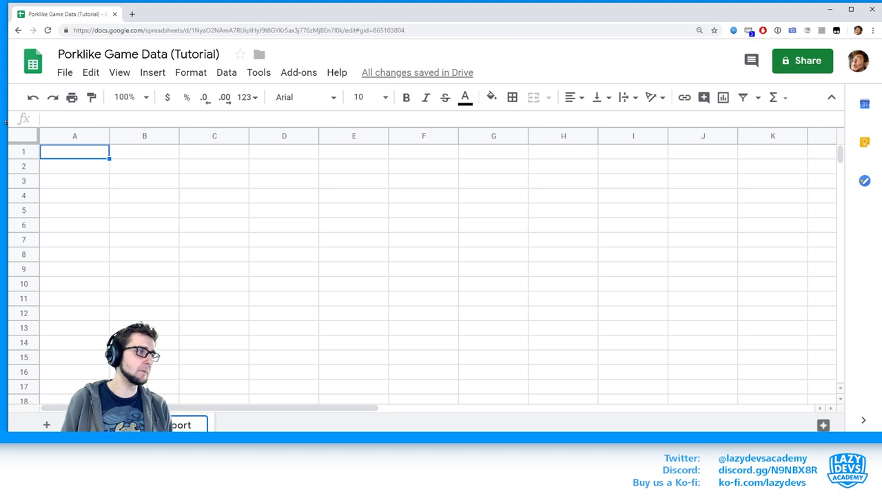
pyautogui.click(183, 215)
# - Widen column A of the Export sheet to about six times its default width
pyautogui.click(85, 164)
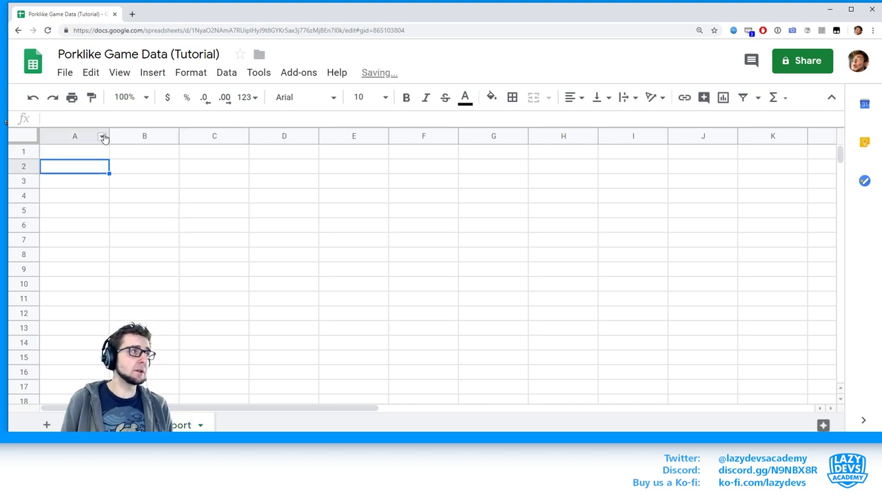
pyautogui.click(101, 137)
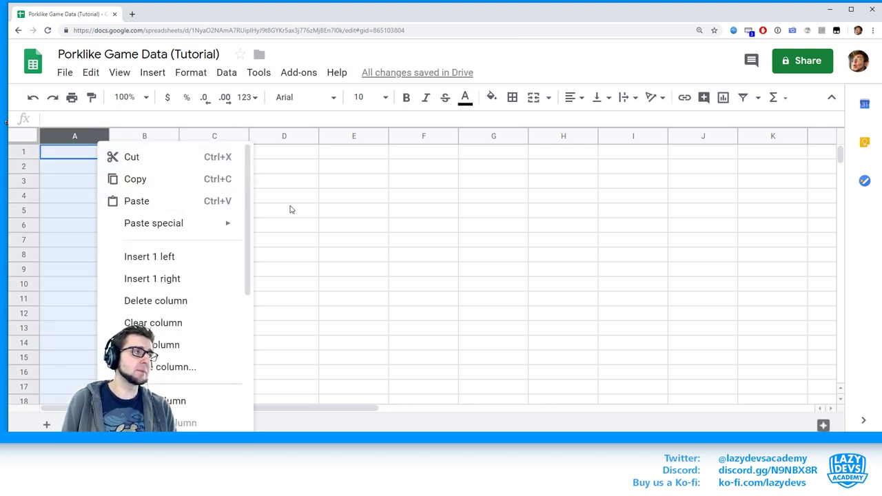
pyautogui.click(269, 197)
pyautogui.moveTo(108, 137); pyautogui.dragTo(461, 163)
pyautogui.click(346, 285)
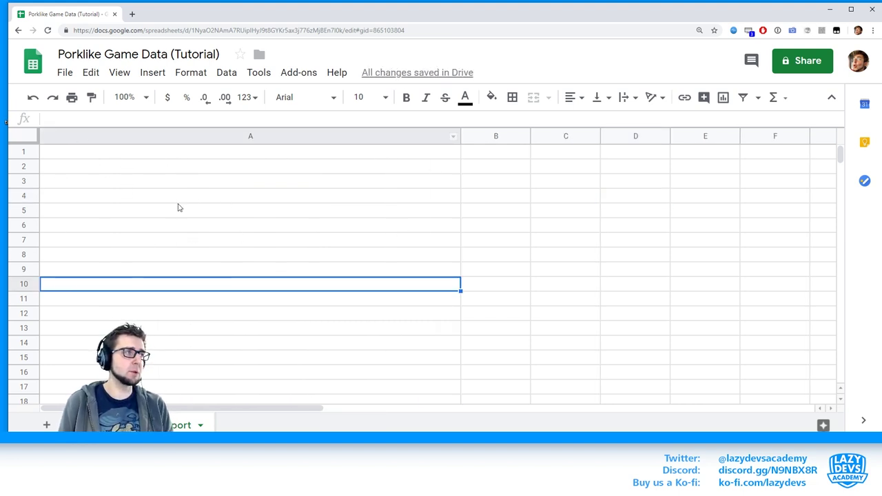
# - Enter the formula ="explode" in cell A1 of the Export sheet
pyautogui.click(136, 152)
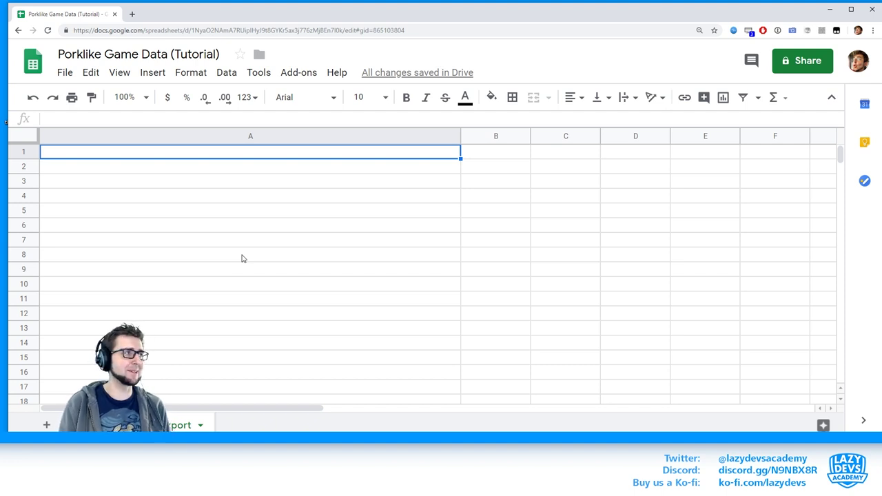
pyautogui.write('=')
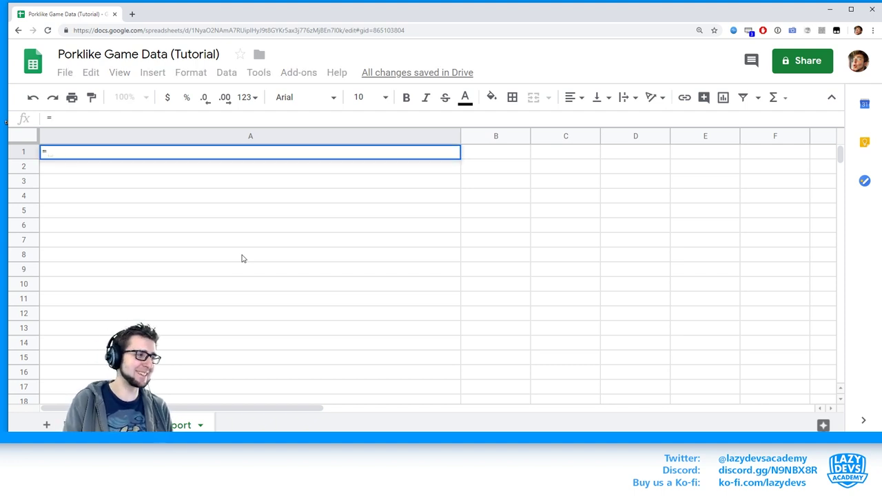
pyautogui.write('"exp')
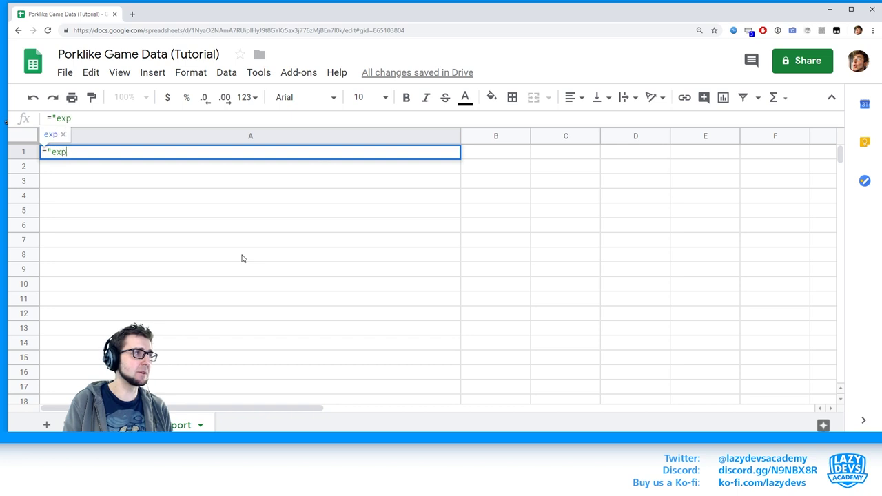
pyautogui.write('lode"')
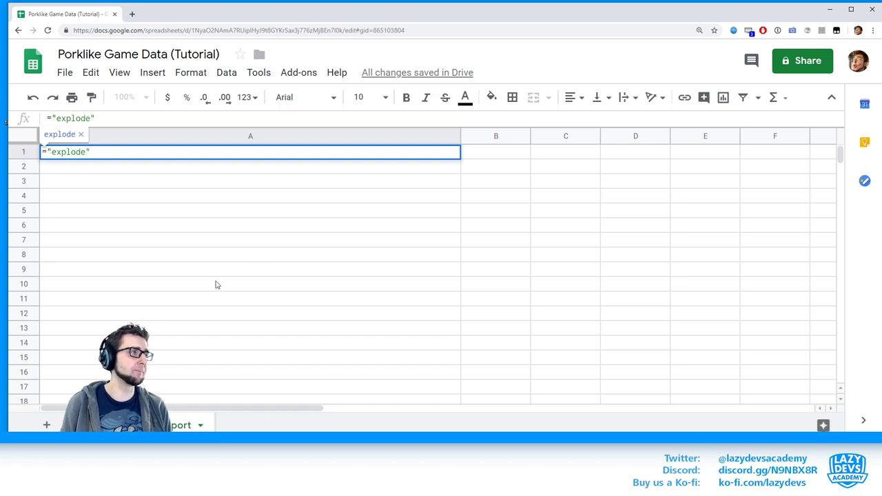
pyautogui.click(218, 285)
pyautogui.click(84, 155)
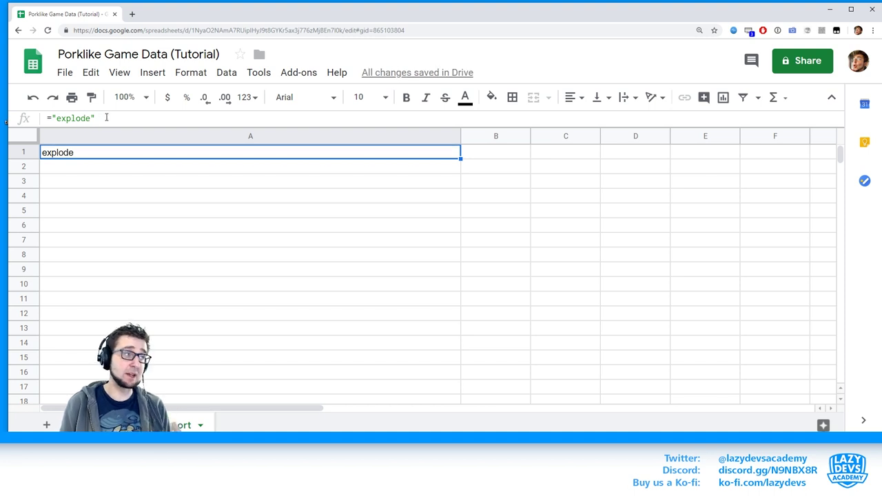
# - Extend the A1 formula to ="explode(""" so its text ends with an opening parenthesis and an escaped quotation mark
pyautogui.click(101, 118)
pyautogui.press('Left')
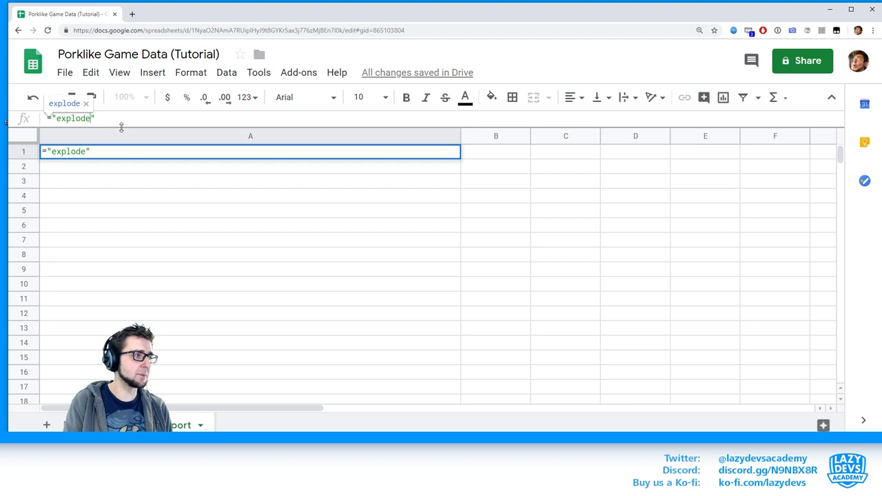
pyautogui.write('(""')
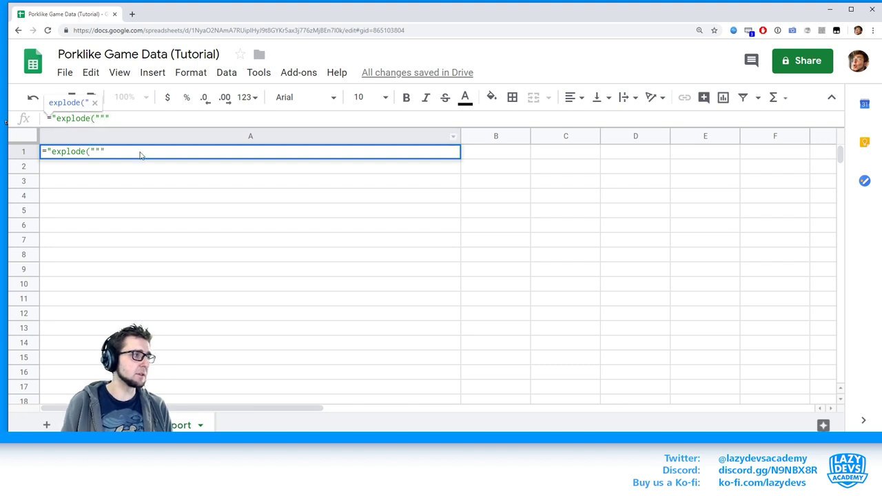
pyautogui.click(177, 256)
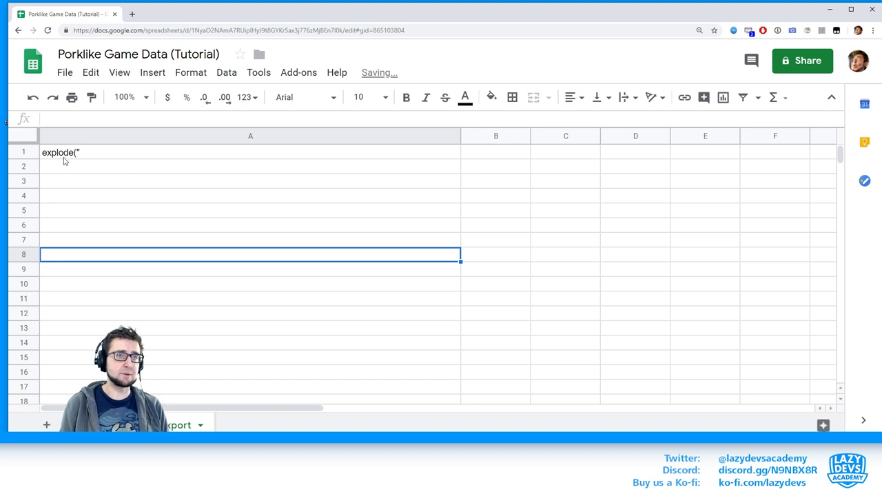
# - Append & JOIN(",", to the A1 formula to start joining values with a comma delimiter
pyautogui.click(96, 153)
pyautogui.press('Return')
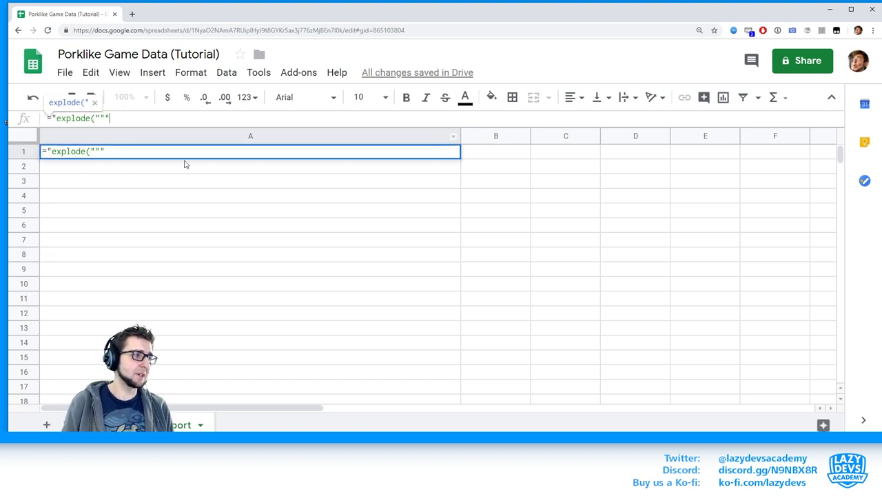
pyautogui.write('&')
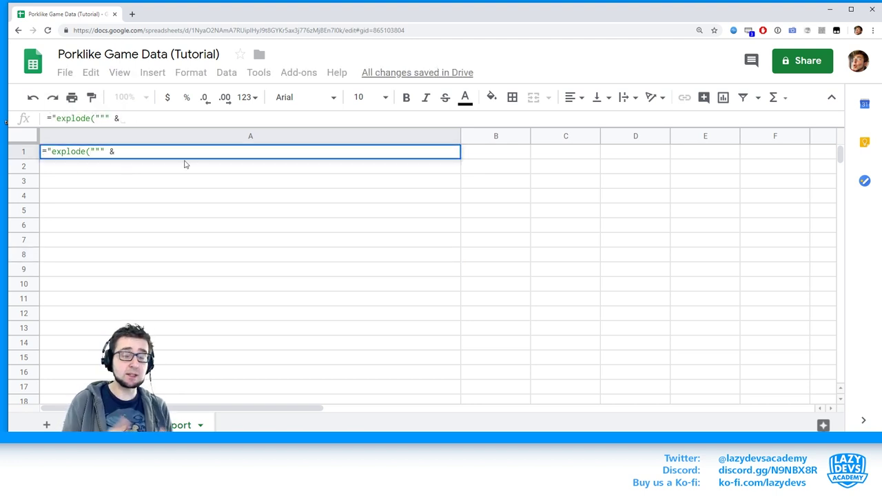
pyautogui.write(' JOI')
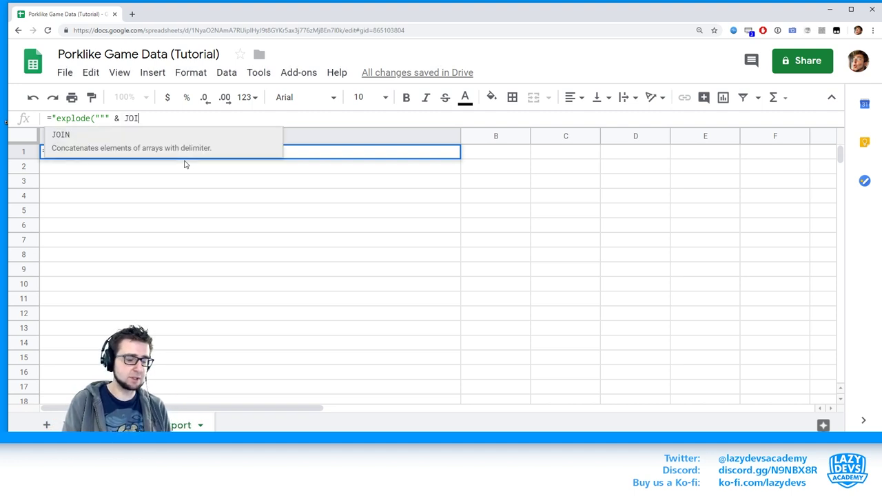
pyautogui.write('N(')
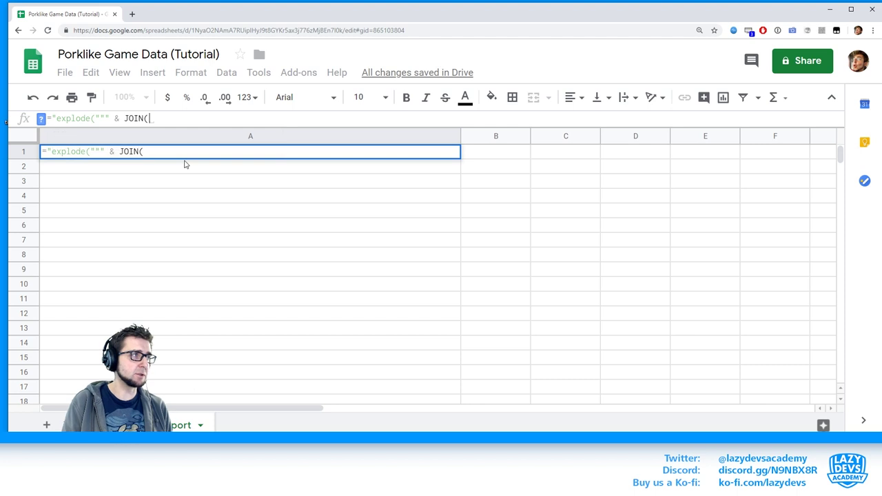
pyautogui.write('","')
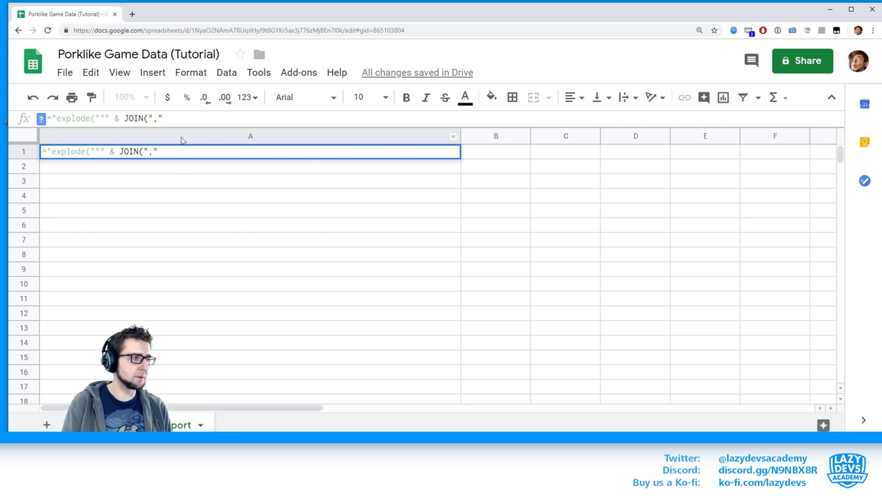
pyautogui.write(',')
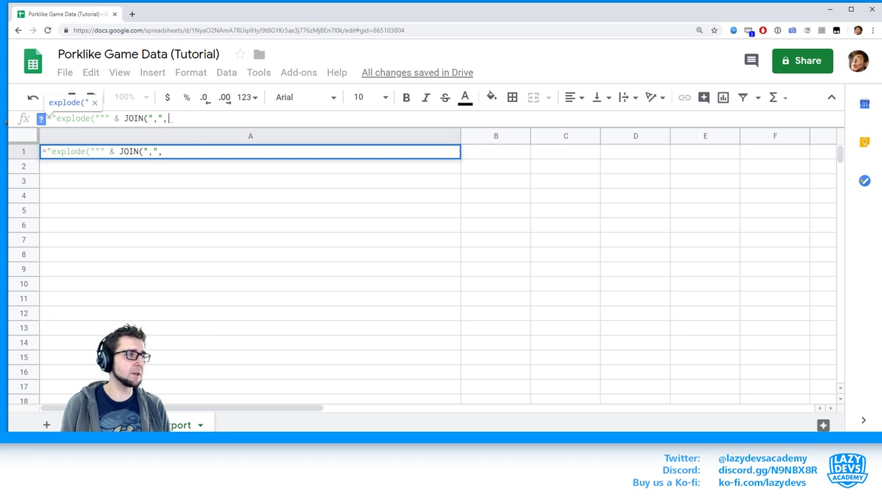
# - Reference the item names in Items!A2:A6 as the joined range in the A1 formula and close the JOIN function
pyautogui.click(124, 425)
pyautogui.click(84, 172)
pyautogui.moveTo(84, 172); pyautogui.dragTo(77, 232)
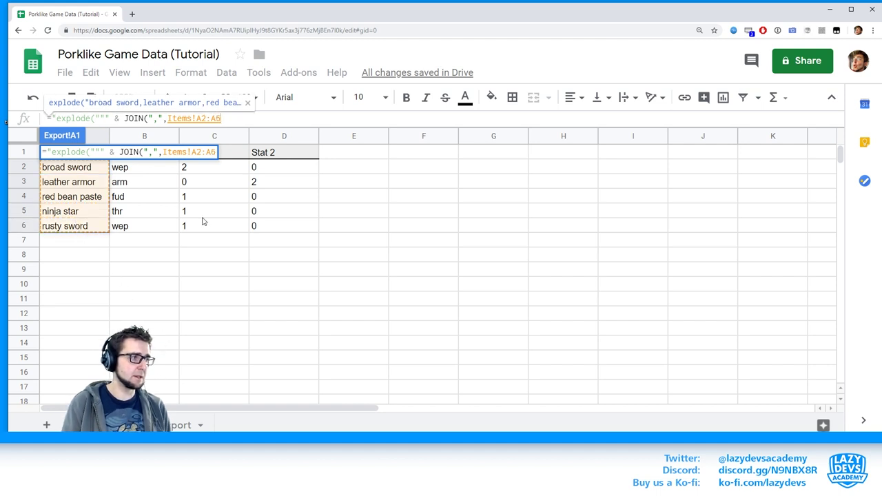
pyautogui.write(')')
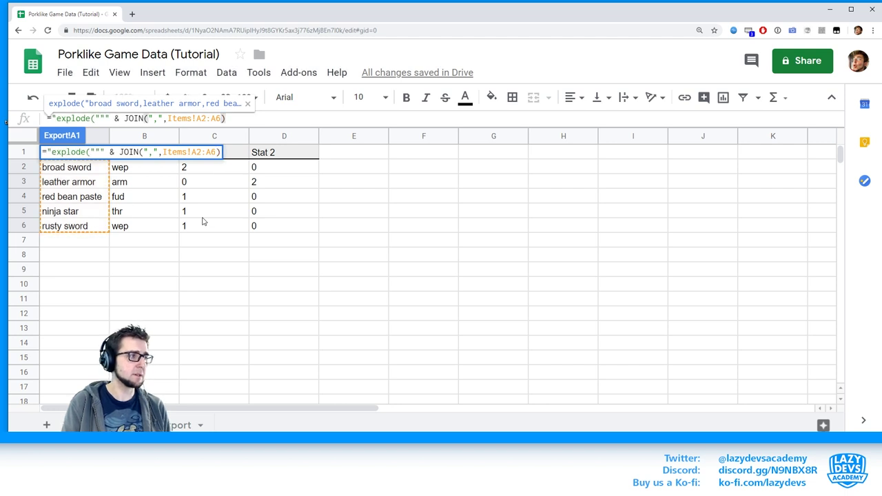
# - Append & """)" to the A1 formula so its text ends with an escaped quotation mark and closing parenthesis, and commit it
pyautogui.write('& """')
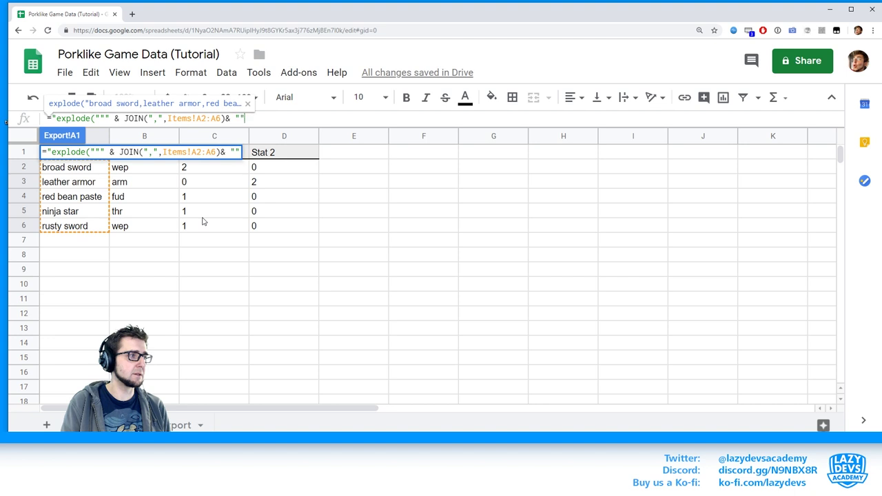
pyautogui.write(')"')
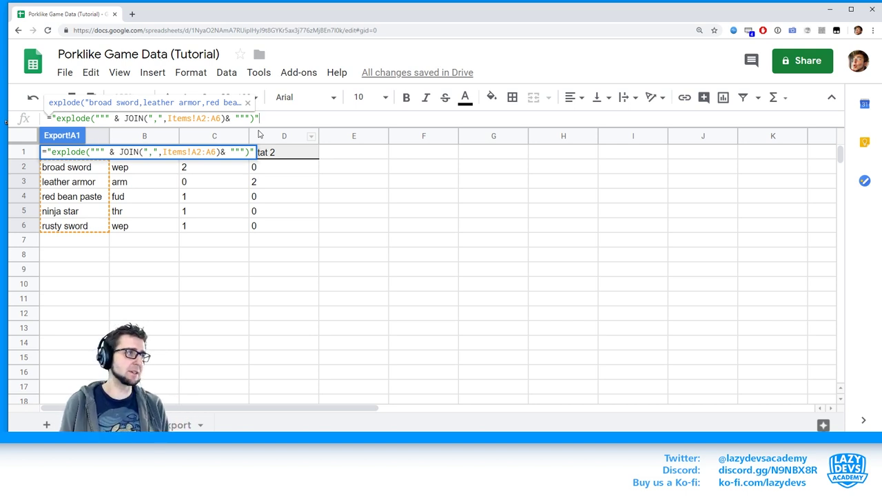
pyautogui.press('Return')
pyautogui.click(268, 216)
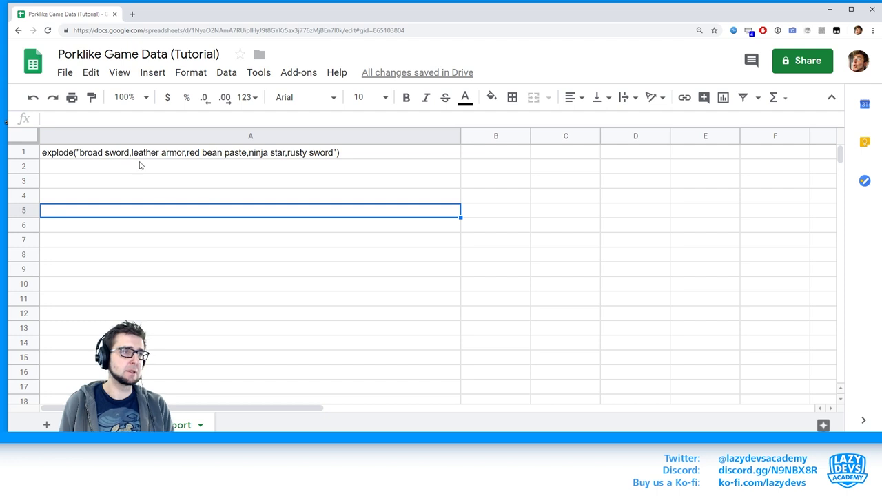
# - Insert itm_name= before explode at the start of the text in the A1 formula of the Export sheet
pyautogui.click(49, 153)
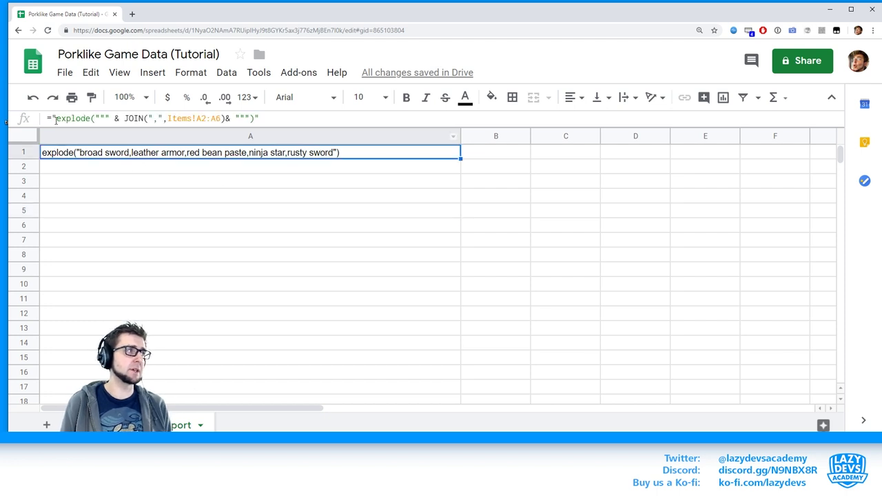
pyautogui.click(53, 118)
pyautogui.press('Right')
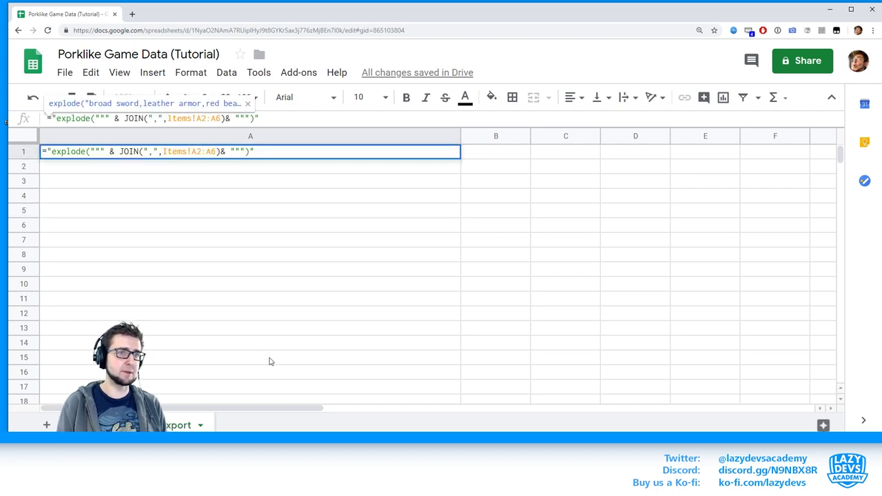
pyautogui.write('itm_')
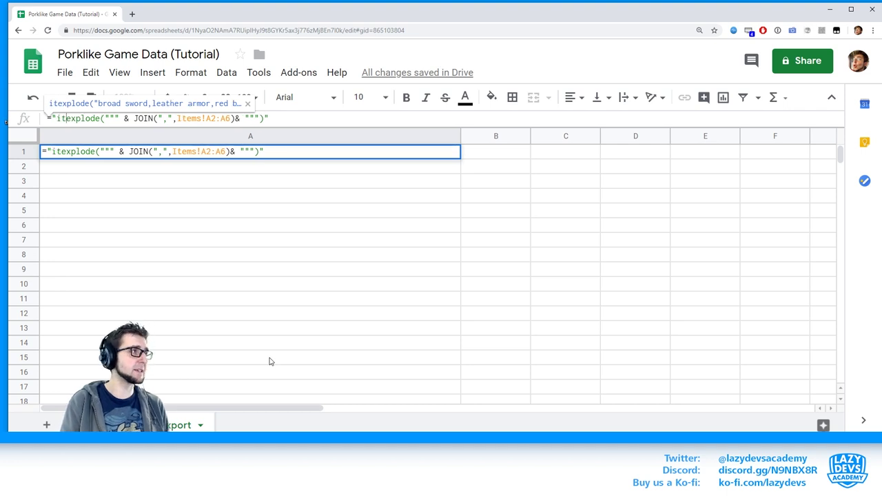
pyautogui.write('name=')
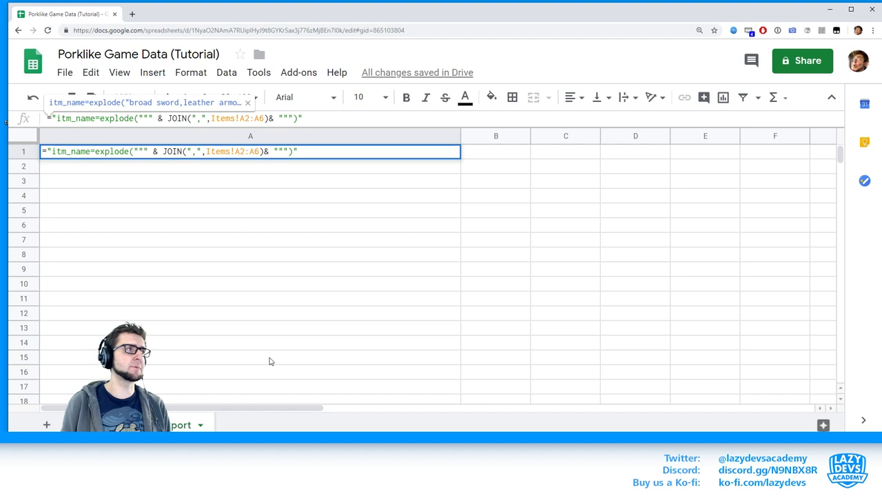
pyautogui.click(444, 303)
# - Copy cell A1 of the Export sheet, switch to PICO-8 and paste it over the existing ITM_NAME and ITM_TYPE lines
pyautogui.click(111, 158)
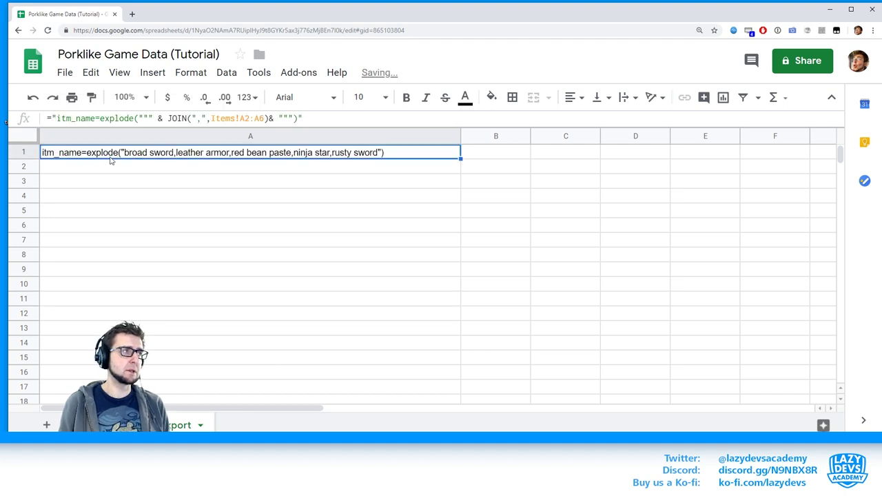
pyautogui.hotkey('ctrl', 'c')
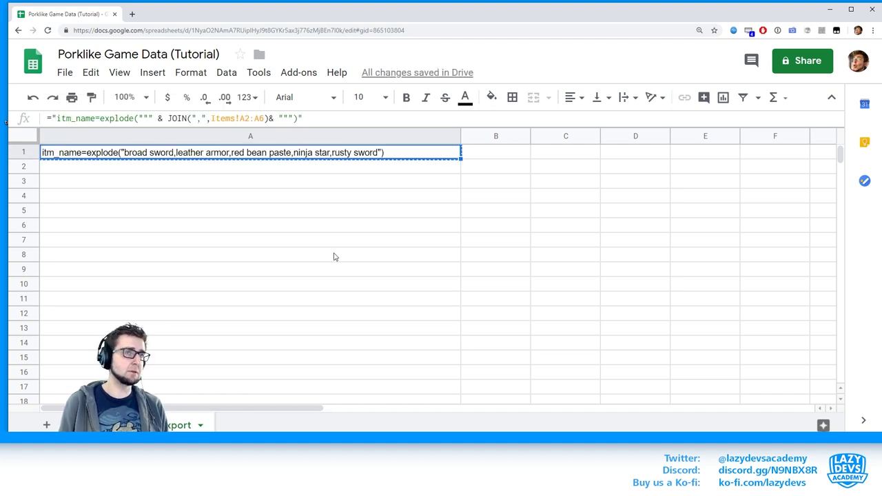
pyautogui.hotkey('alt', 'Tab')
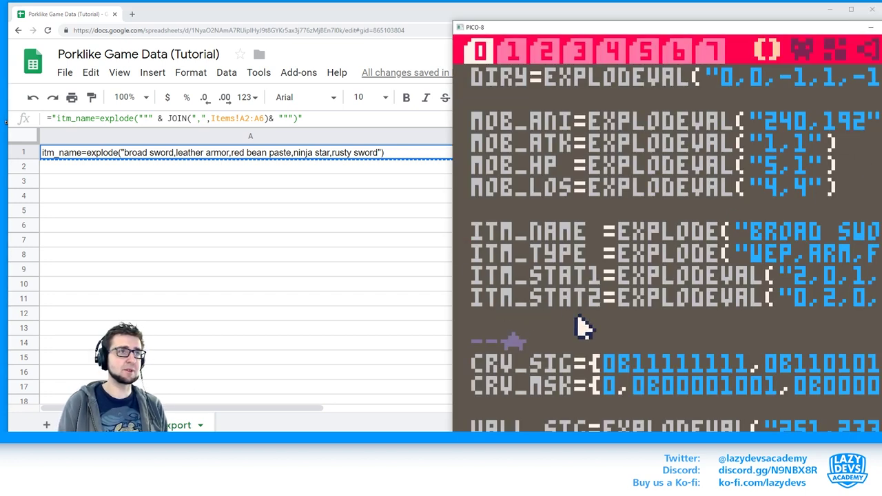
pyautogui.hotkey('shift', 'Down')
pyautogui.hotkey('ctrl', 'v')
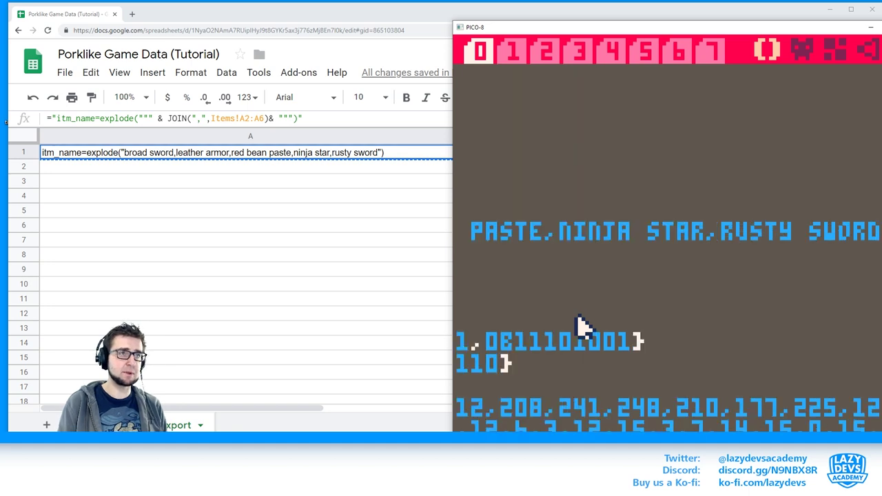
pyautogui.press('Home')
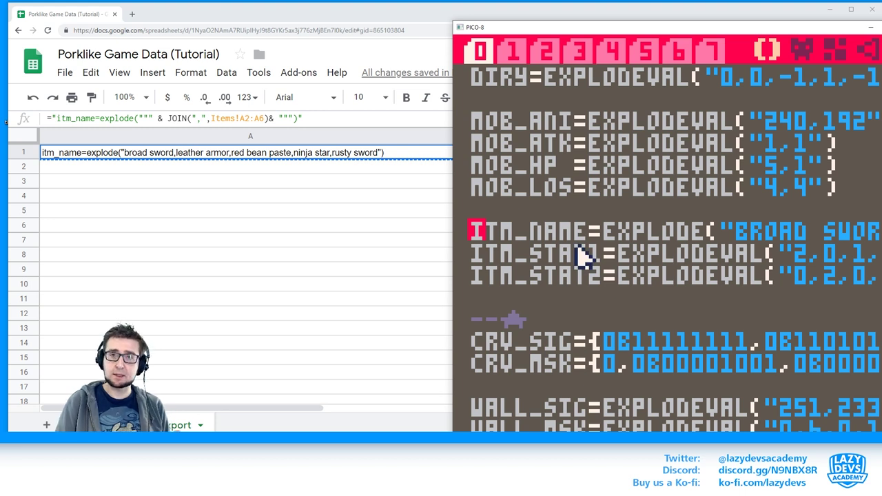
# - Copy cell A1 of the Export sheet again and try pasting it over the ITM_NAME and ITM_STAT1 lines in PICO-8
pyautogui.click(252, 242)
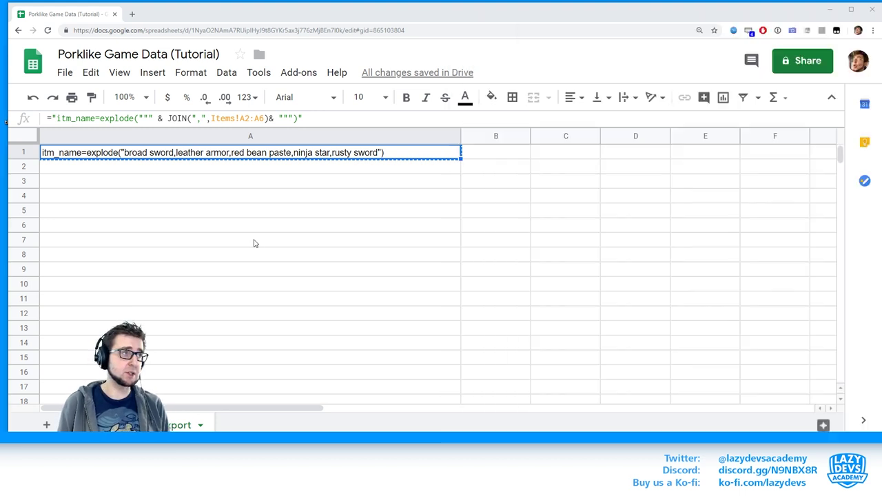
pyautogui.click(181, 181)
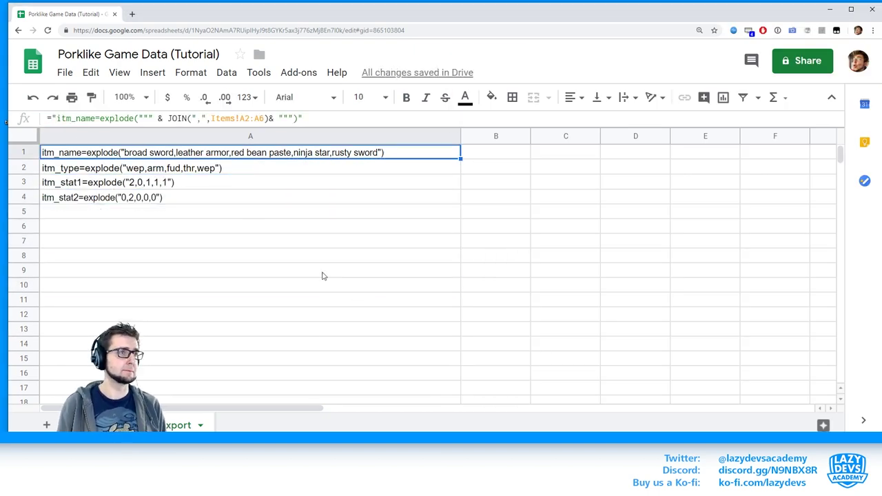
pyautogui.hotkey('ctrl', 'c')
pyautogui.hotkey('alt', 'Tab')
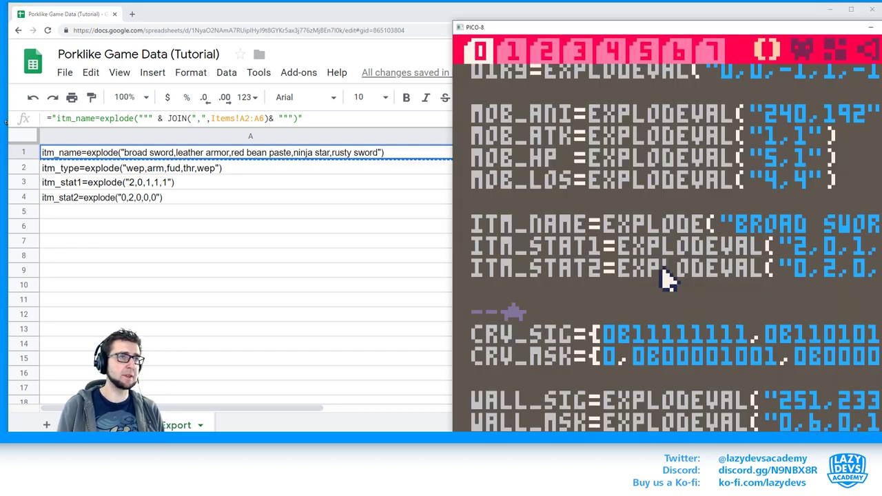
pyautogui.hotkey('shift', 'Up')
pyautogui.hotkey('ctrl', 'v')
pyautogui.press('Home')
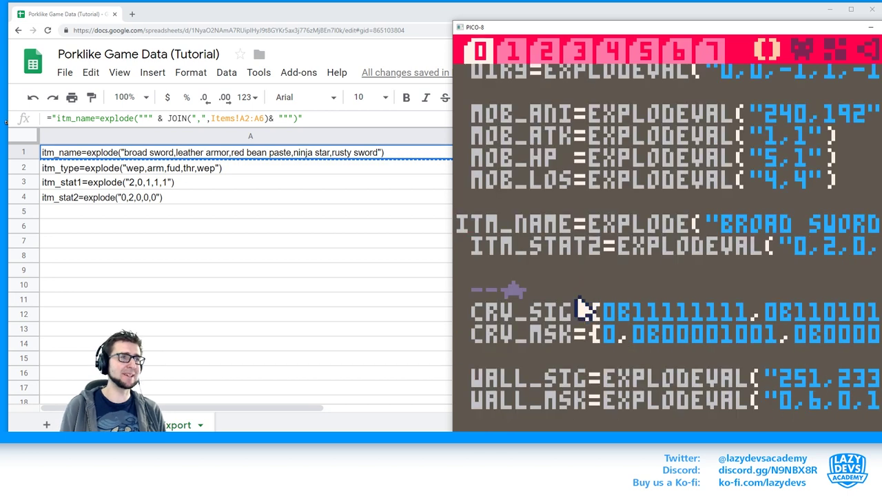
pyautogui.press('Tab')
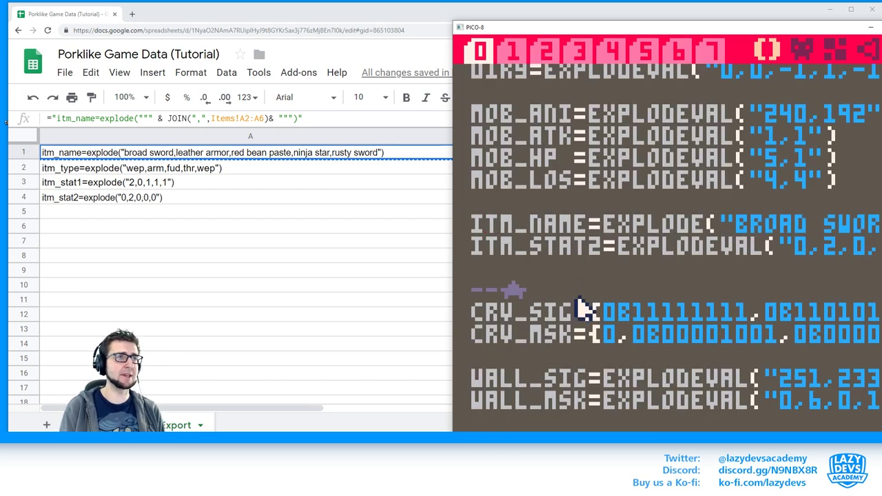
pyautogui.hotkey('ctrl', 'z')
# - Copy the four item strings in A1:A4 of the Export sheet and paste them over the remaining ITM lines in PICO-8
pyautogui.click(296, 243)
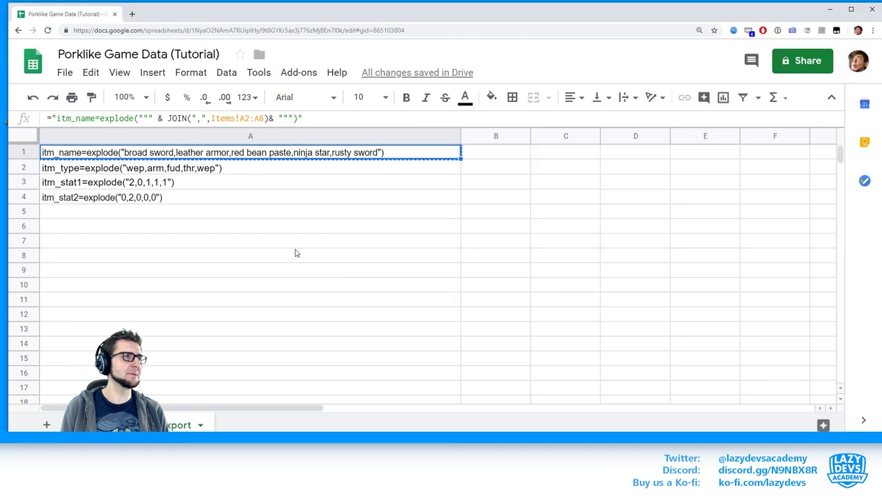
pyautogui.click(307, 155)
pyautogui.keyDown('shift'); pyautogui.click(190, 197); pyautogui.keyUp('shift')
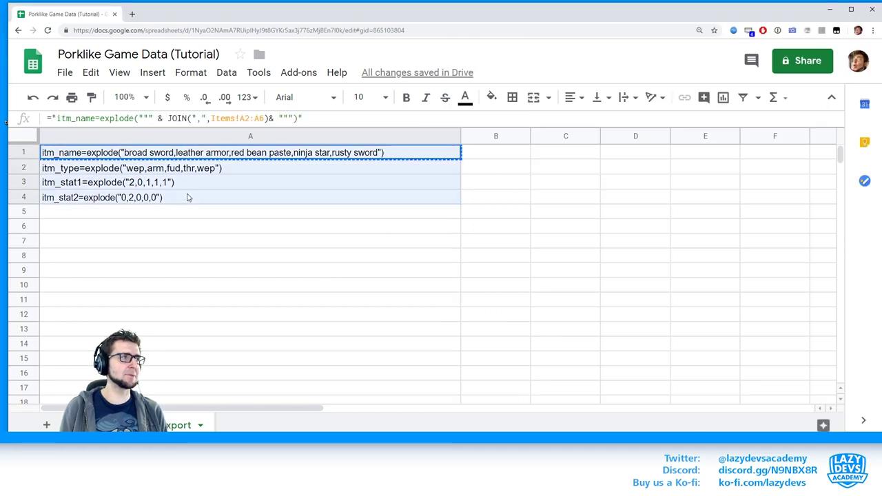
pyautogui.hotkey('ctrl', 'c')
pyautogui.hotkey('alt', 'Tab')
pyautogui.press('Home')
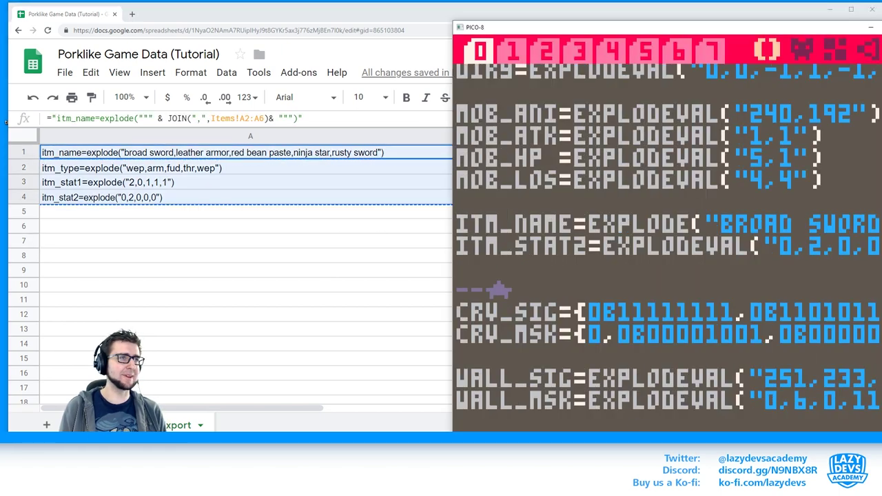
pyautogui.hotkey('shift', 'Up')
pyautogui.hotkey('shift', 'Up')
pyautogui.hotkey('ctrl', 'v')
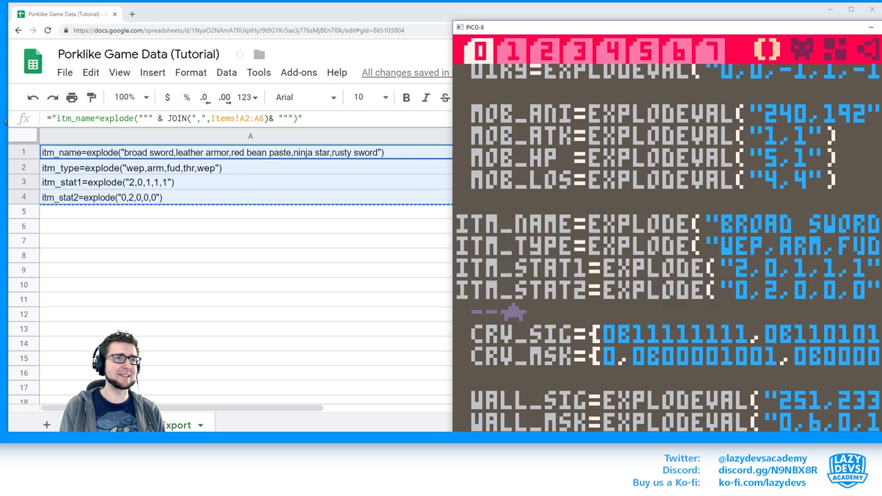
# - Add a blank line below ITM_STAT2 and indent the four ITM lines to match the surrounding code
pyautogui.press('Return')
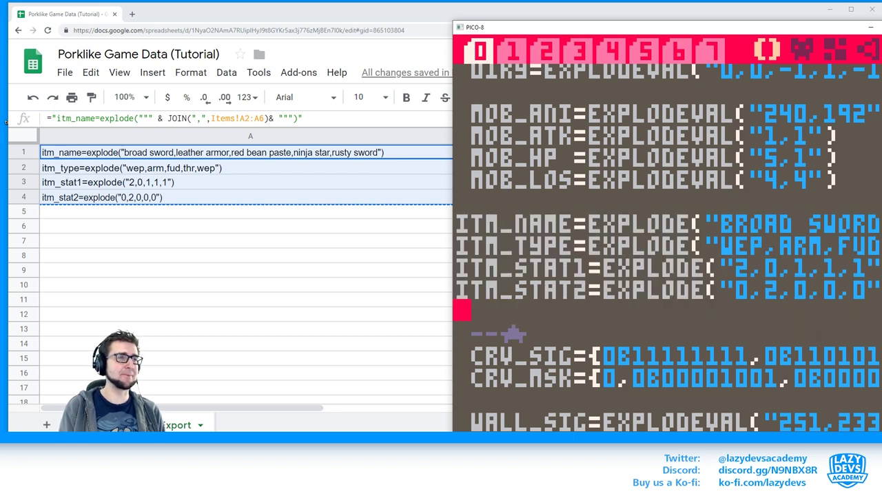
pyautogui.press('Up')
pyautogui.press('Up')
pyautogui.press('Up')
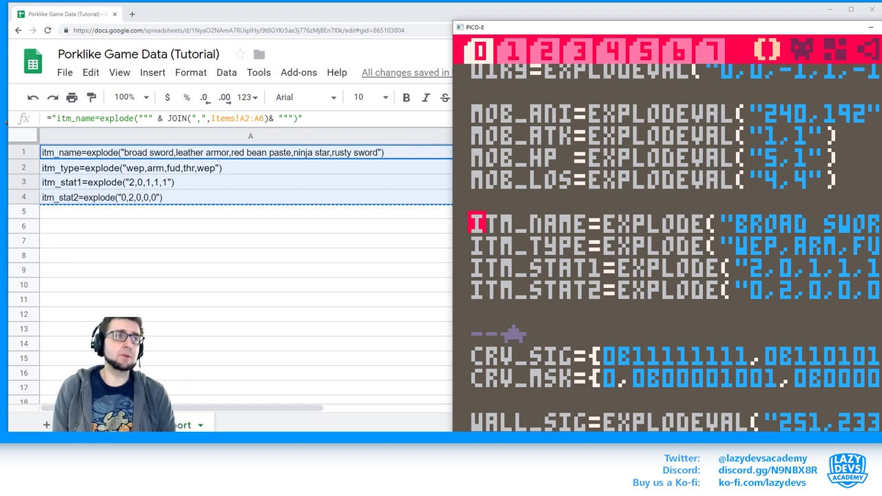
# - Return to the Google Sheet, add a new sheet directly after Items and rename it Monsters
pyautogui.click(258, 44)
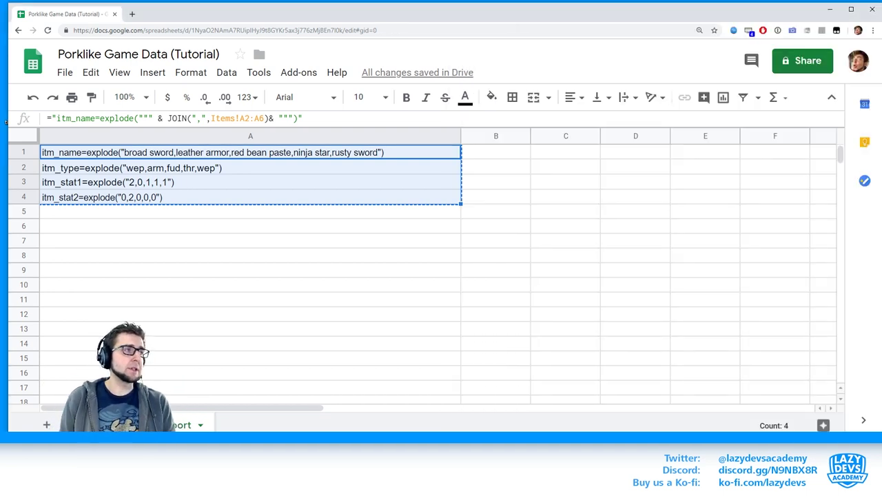
pyautogui.click(104, 425)
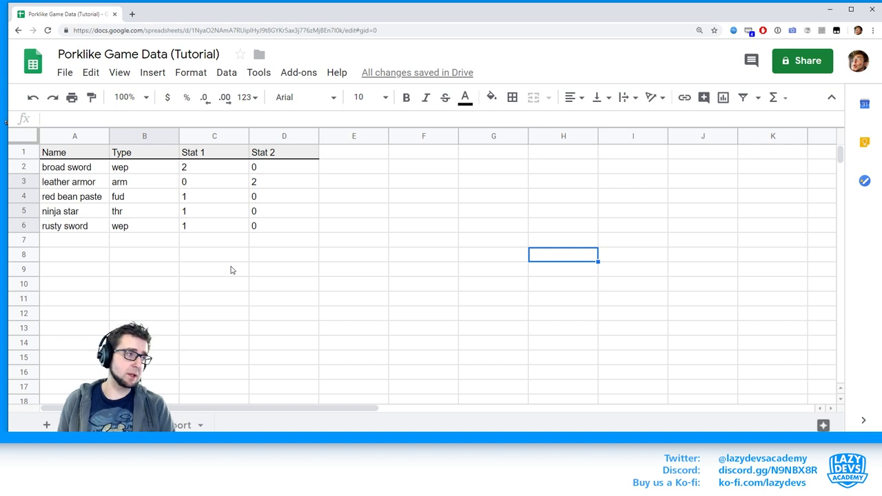
pyautogui.click(46, 425)
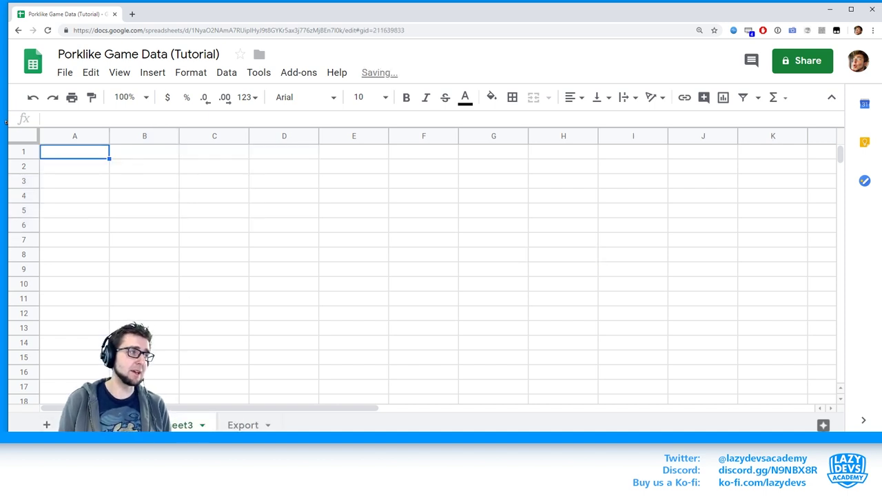
pyautogui.doubleClick(180, 426)
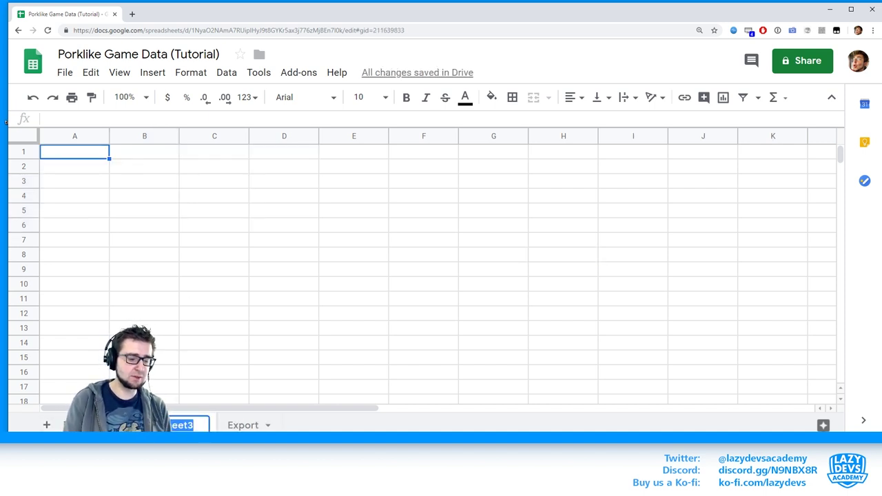
pyautogui.write('Explo')
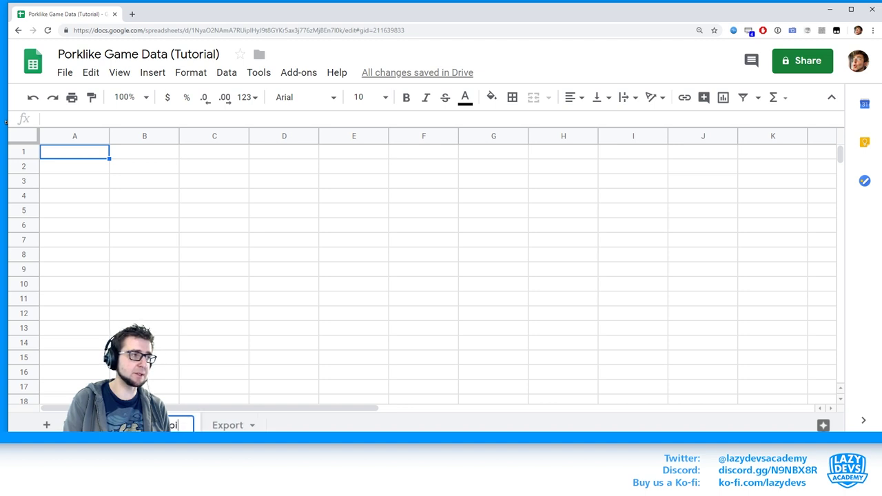
pyautogui.write('nsters')
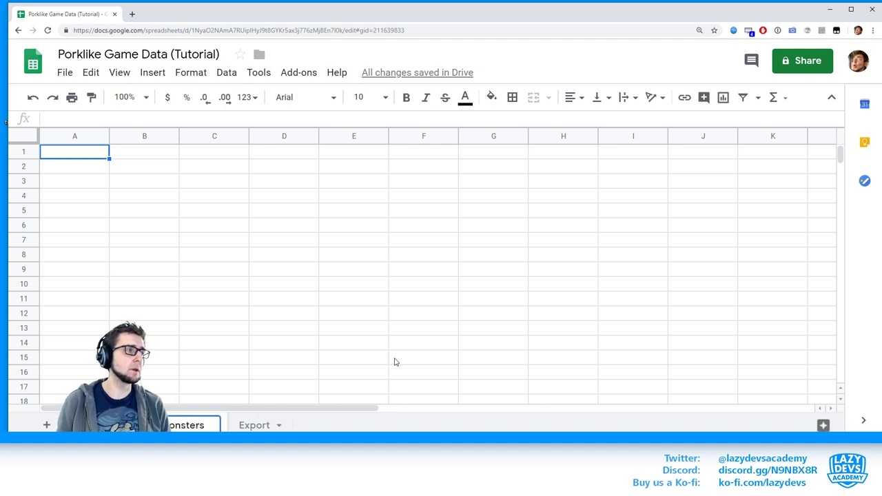
pyautogui.click(394, 361)
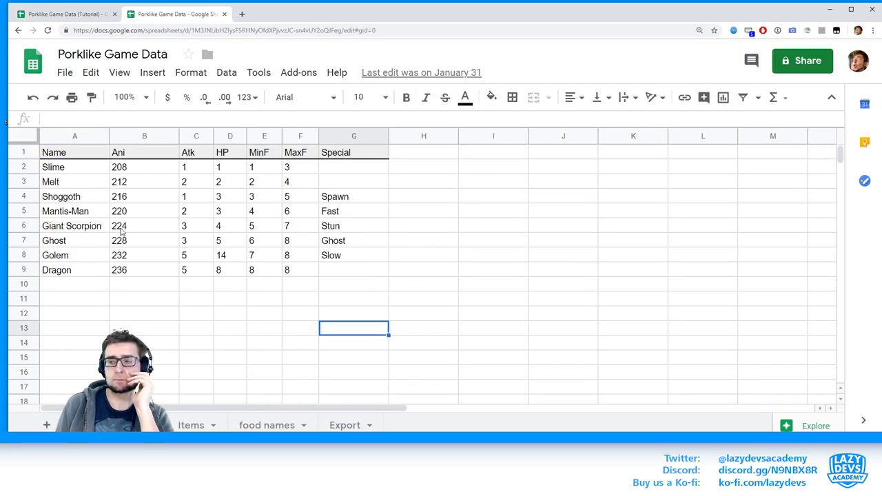
# - Return to the tutorial spreadsheet and copy the item and mob strings in A1:A10 of the Export sheet
pyautogui.hotkey('ctrl', 'shift', 'Tab')
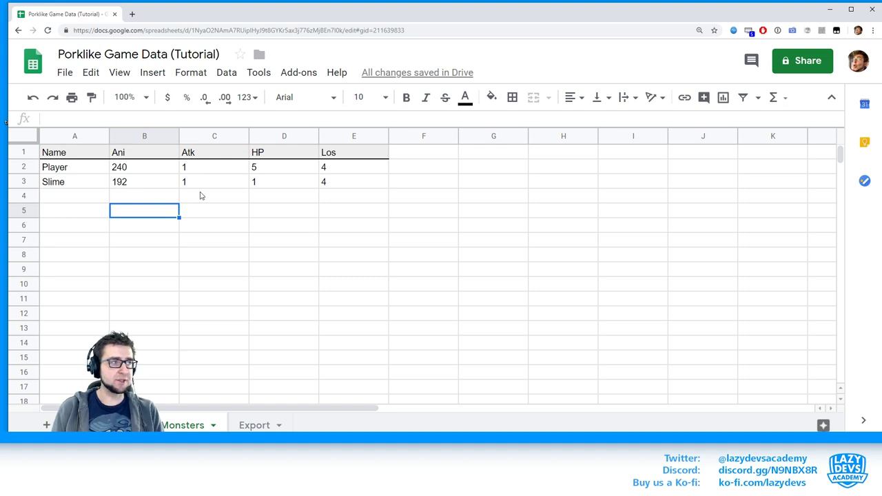
pyautogui.click(255, 422)
pyautogui.click(121, 157)
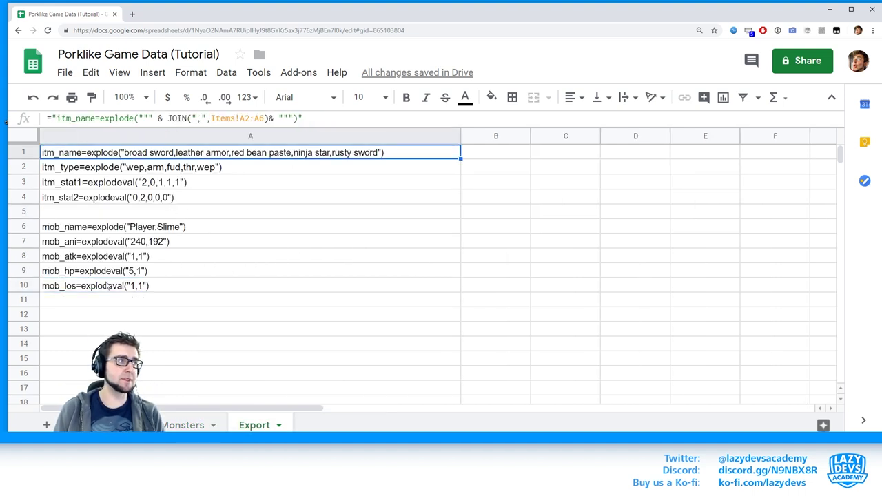
pyautogui.keyDown('shift'); pyautogui.click(106, 287); pyautogui.keyUp('shift')
pyautogui.hotkey('ctrl', 'c')
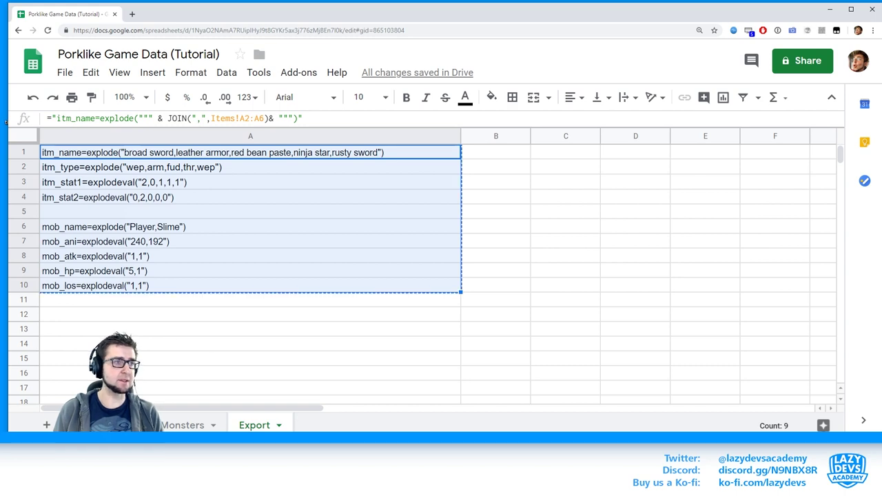
# - Switch to PICO-8 and paste the copied item and mob strings over the old MOB and ITM lines in the init function
pyautogui.hotkey('alt', 'Tab')
pyautogui.moveTo(473, 335); pyautogui.dragTo(467, 246)
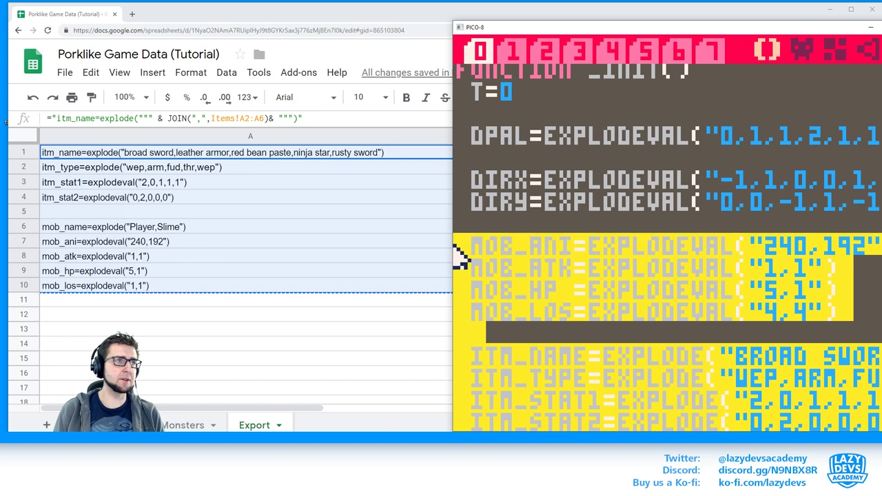
pyautogui.hotkey('ctrl', 'v')
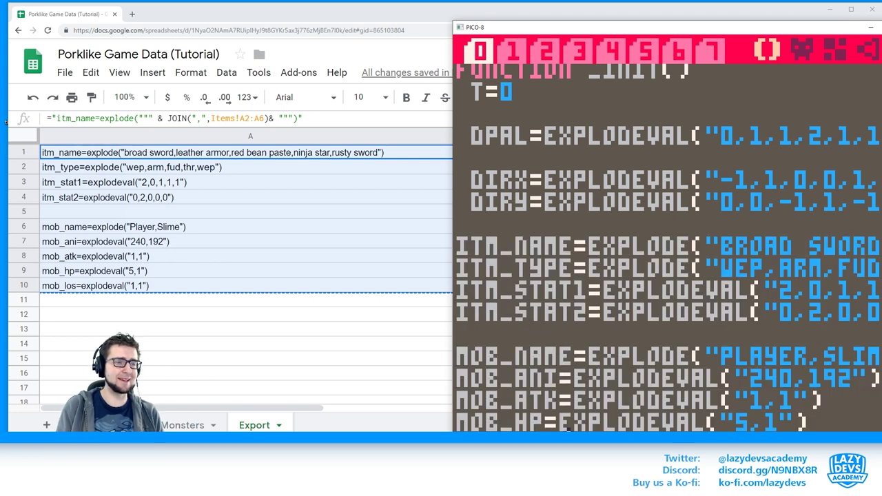
# - Indent the pasted MOB lines by one space to match the surrounding code, continuing up to ITM_STAT2
pyautogui.press('space')
pyautogui.press('Up')
pyautogui.press('Left')
pyautogui.press('space')
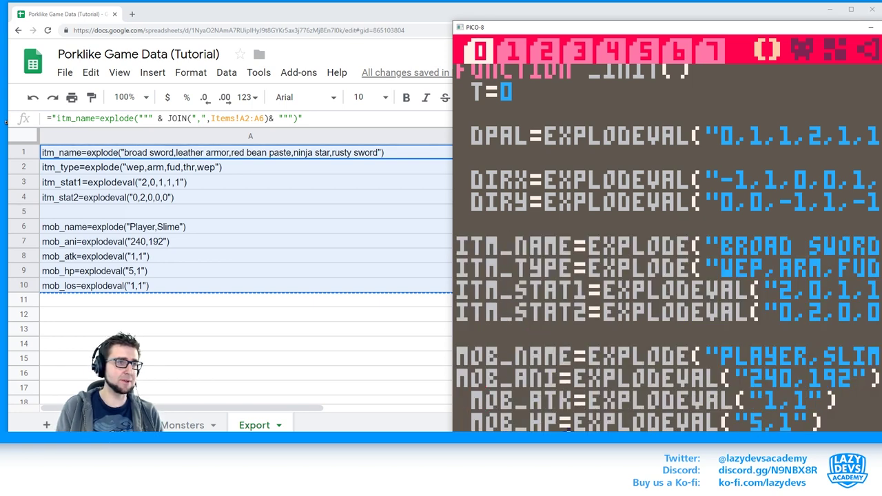
pyautogui.press('Up')
pyautogui.press('Left')
pyautogui.press('space')
pyautogui.press('Up')
pyautogui.press('Left')
pyautogui.press('space')
pyautogui.click(244, 271)
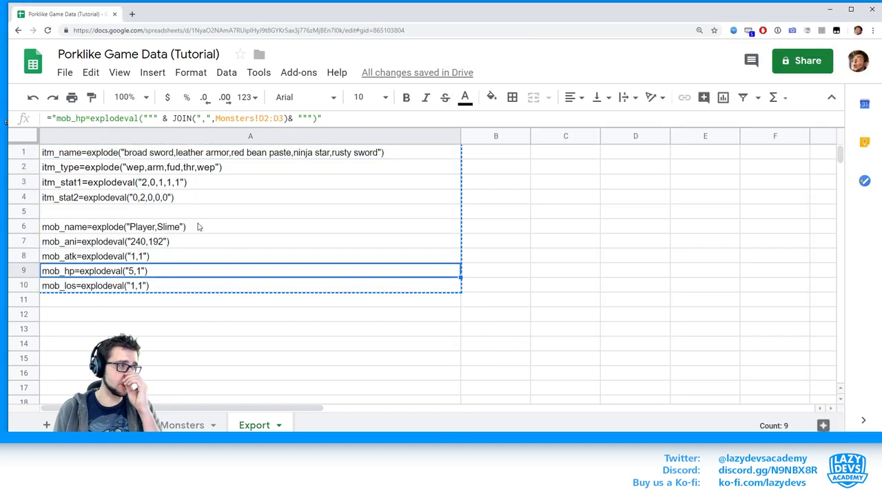
pyautogui.click(98, 184)
pyautogui.click(106, 171)
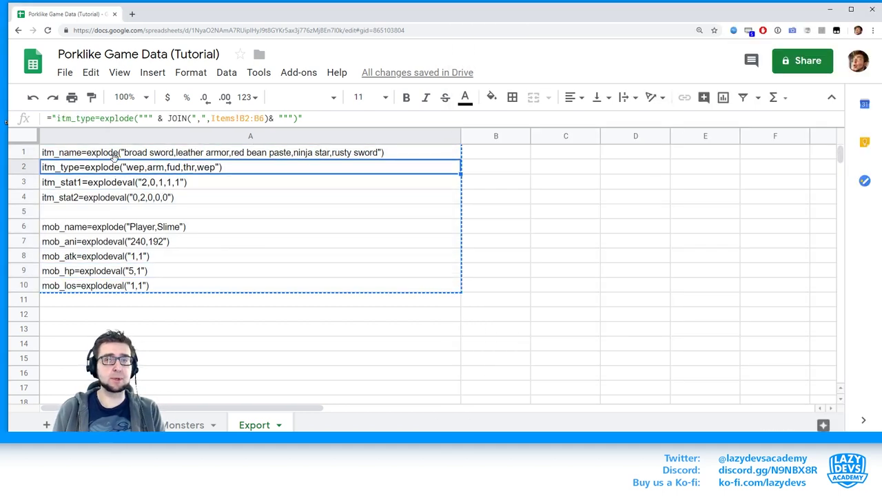
pyautogui.click(119, 186)
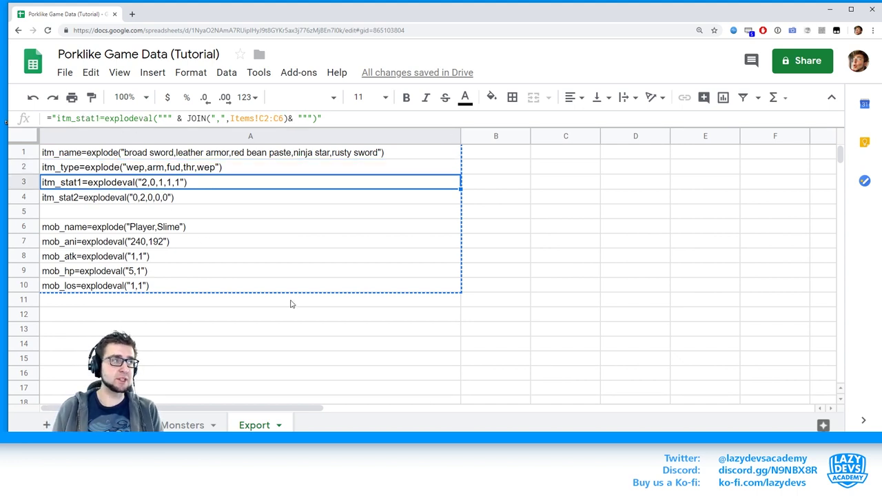
pyautogui.click(110, 161)
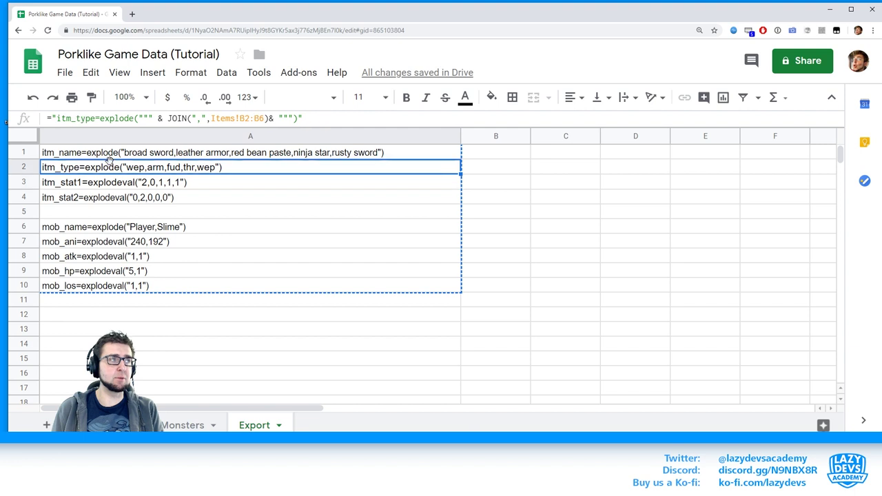
# - Return to PICO-8 and indent the ITM_STAT1, ITM_TYPE and ITM_NAME lines by one space
pyautogui.hotkey('alt', 'Tab')
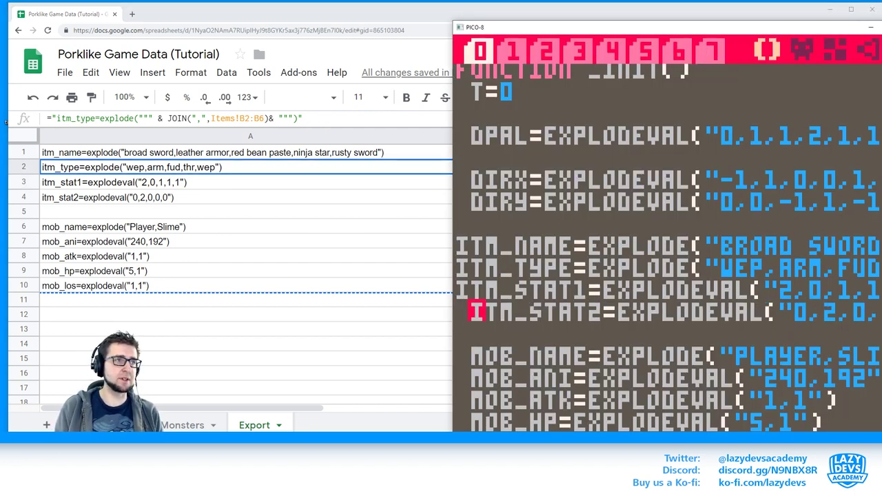
pyautogui.press('Up')
pyautogui.press('Left')
pyautogui.press('Up')
pyautogui.press('Left')
pyautogui.press('Left')
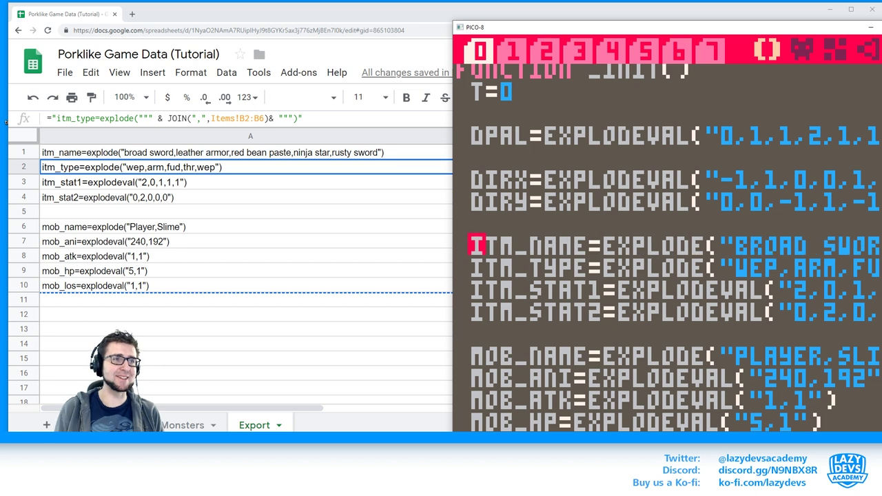
# - Return to the tutorial spreadsheet and narrow the Ani, Atk, HP and Los columns on the Monsters sheet
pyautogui.click(184, 274)
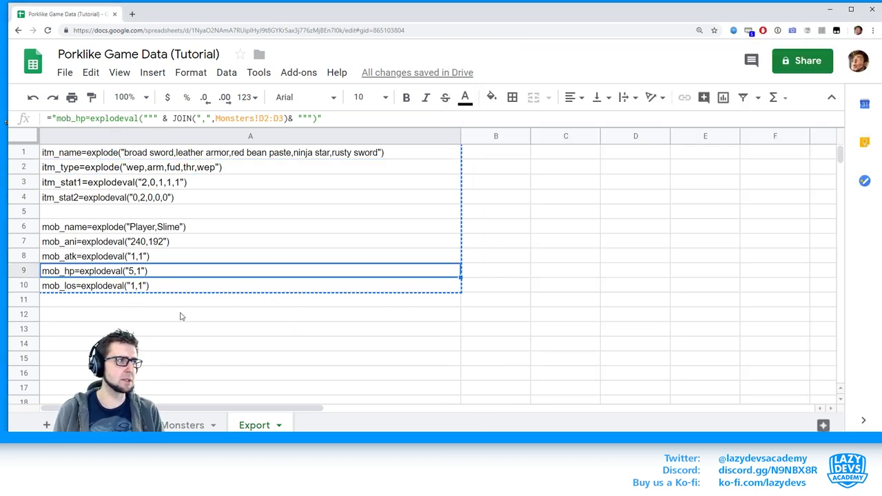
pyautogui.click(96, 228)
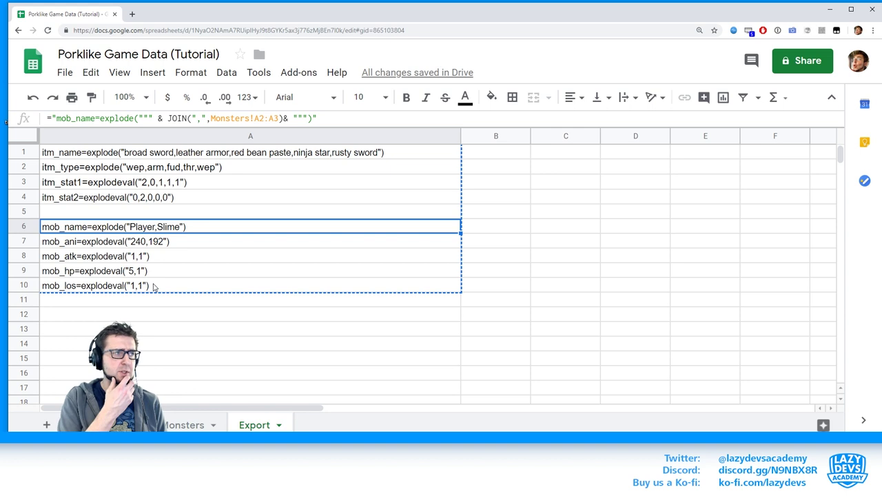
pyautogui.click(193, 425)
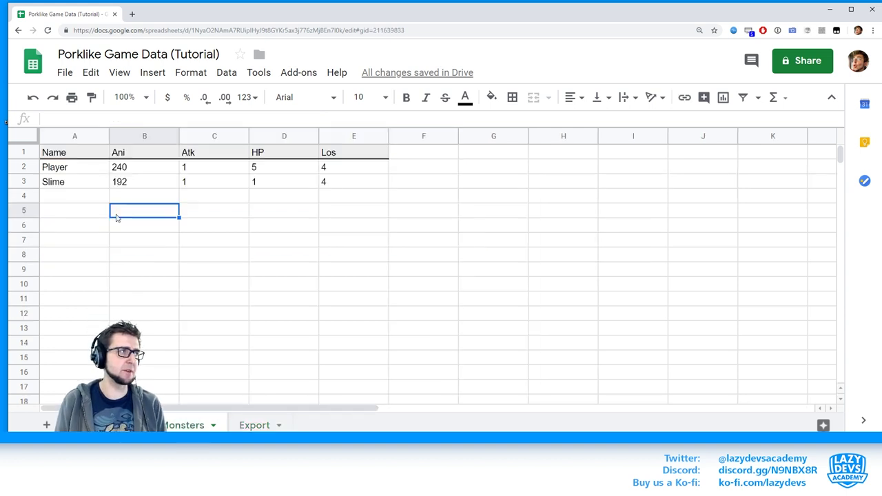
pyautogui.click(68, 179)
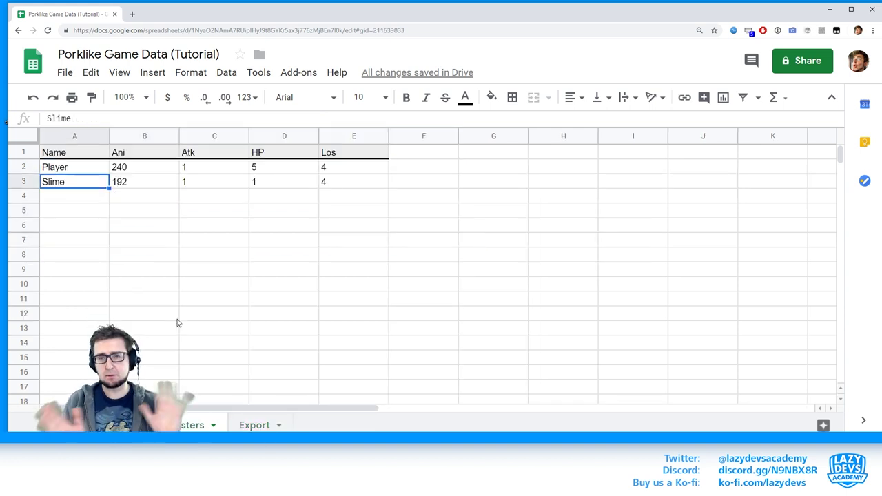
pyautogui.moveTo(179, 132); pyautogui.dragTo(149, 131)
pyautogui.moveTo(219, 133); pyautogui.dragTo(186, 132)
pyautogui.moveTo(256, 133); pyautogui.dragTo(222, 135)
pyautogui.moveTo(290, 139); pyautogui.dragTo(255, 139)
pyautogui.click(294, 240)
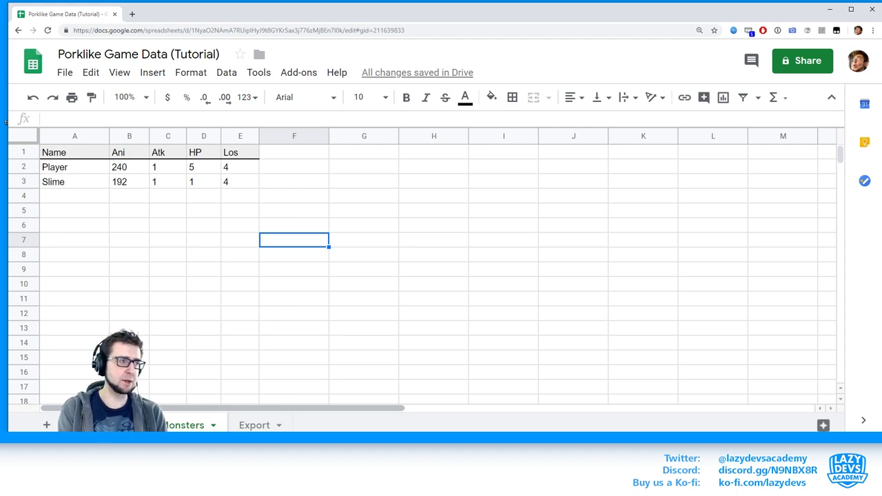
# - On the Items sheet, copy the Stat 1 and Stat 2 headers into E1:F1
pyautogui.click(110, 425)
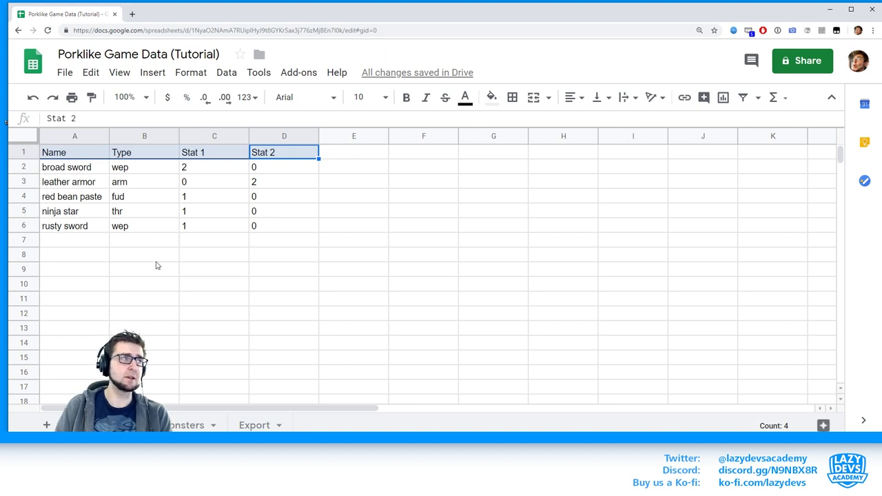
pyautogui.click(190, 254)
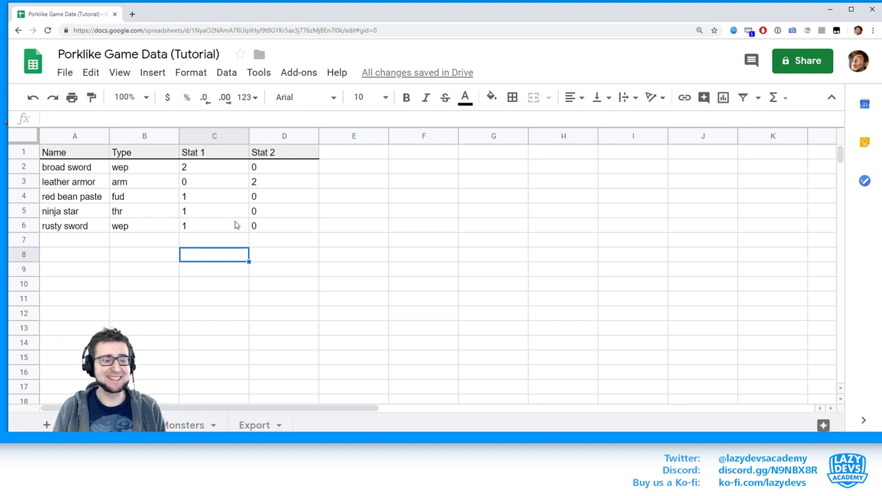
pyautogui.click(372, 174)
pyautogui.click(359, 157)
pyautogui.doubleClick(360, 157)
pyautogui.press('Escape')
pyautogui.click(220, 151)
pyautogui.keyDown('shift'); pyautogui.click(275, 152); pyautogui.keyUp('shift')
pyautogui.hotkey('ctrl', 'c')
pyautogui.click(345, 156)
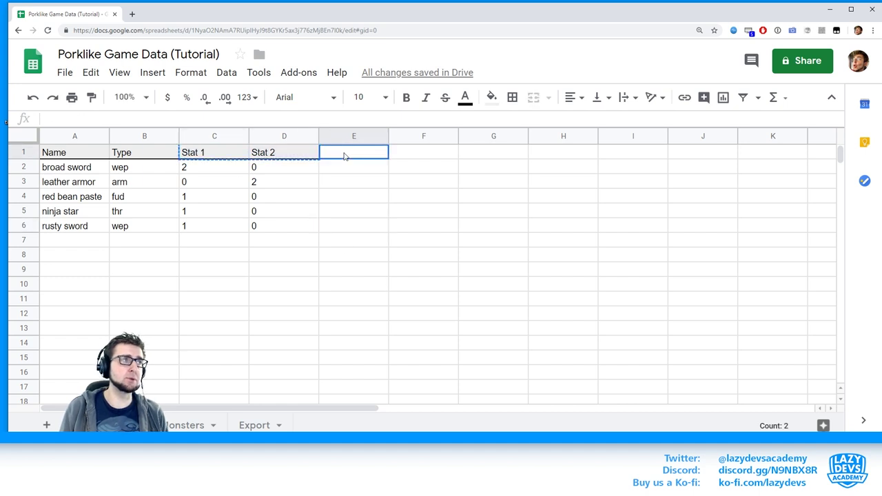
pyautogui.hotkey('ctrl', 'v')
# - Rename the two copied headers in E1 and F1 as MinF and MaxF
pyautogui.click(360, 209)
pyautogui.click(360, 154)
pyautogui.doubleClick(358, 157)
pyautogui.hotkey('ctrl', 'a')
pyautogui.write('MinF')
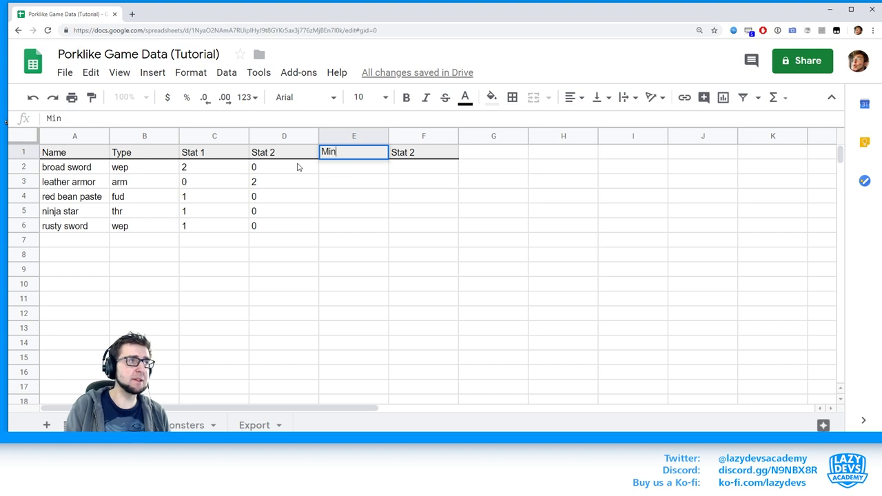
pyautogui.click(416, 228)
pyautogui.doubleClick(423, 156)
pyautogui.hotkey('ctrl', 'a')
pyautogui.write('MaxF')
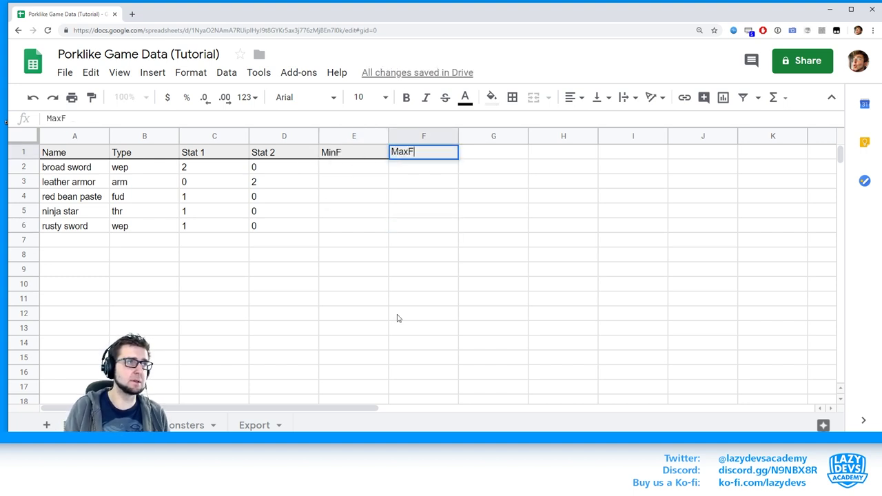
pyautogui.click(475, 301)
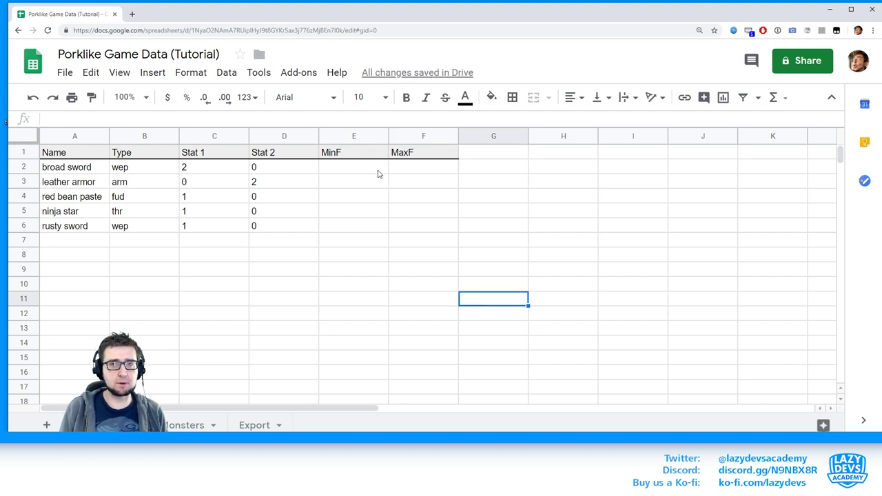
# - Enter 1 as MinF and 8 as MaxF for the broad sword
pyautogui.click(378, 174)
pyautogui.write('1')
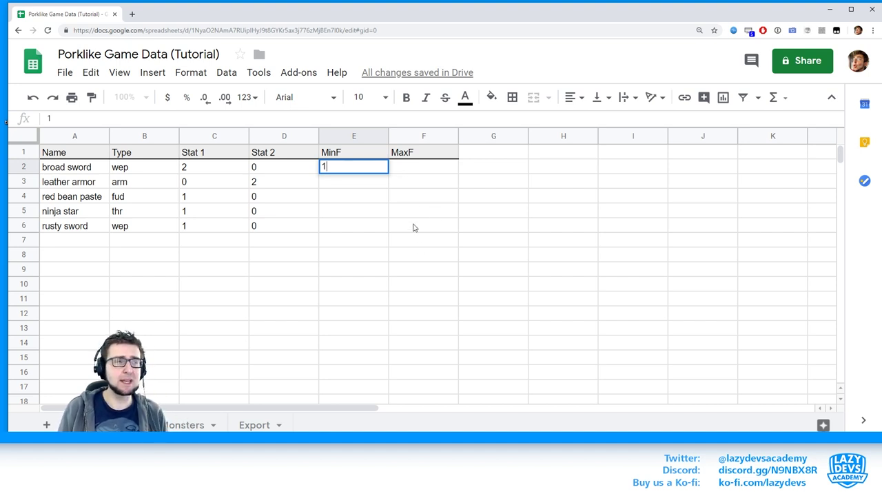
pyautogui.click(414, 170)
pyautogui.write('8')
pyautogui.click(412, 279)
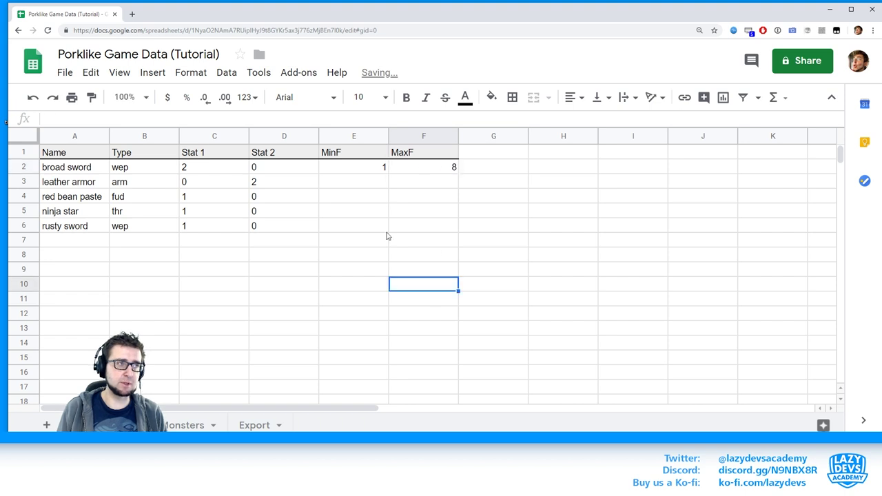
# - Left-align the MinF and MaxF cells in E2:F6
pyautogui.click(372, 169)
pyautogui.keyDown('shift'); pyautogui.click(428, 229); pyautogui.keyUp('shift')
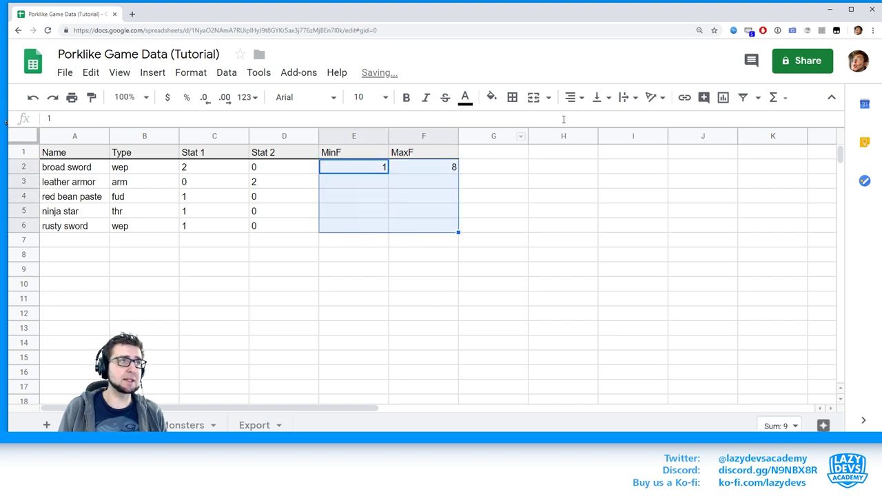
pyautogui.click(577, 98)
pyautogui.click(573, 123)
pyautogui.click(554, 244)
pyautogui.click(368, 173)
pyautogui.keyDown('shift'); pyautogui.click(405, 172); pyautogui.keyUp('shift')
pyautogui.click(402, 178)
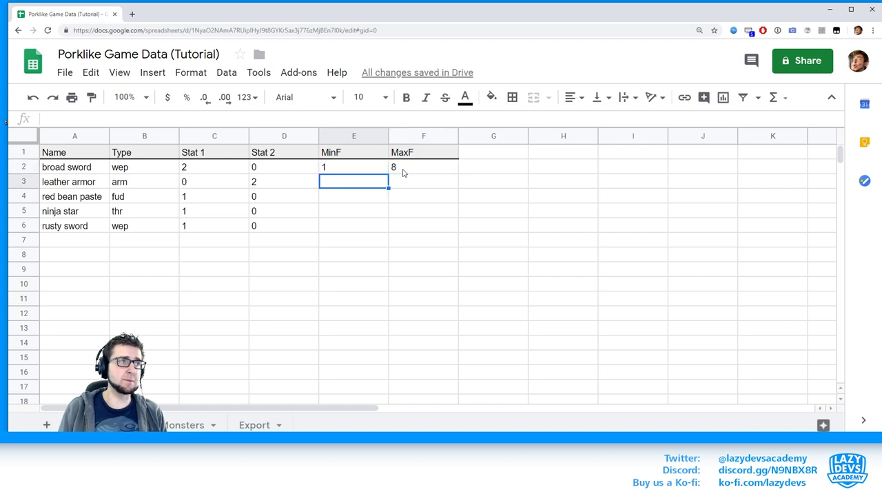
# - Set the broad sword's MaxF to 2
pyautogui.click(402, 169)
pyautogui.write('2')
pyautogui.click(413, 270)
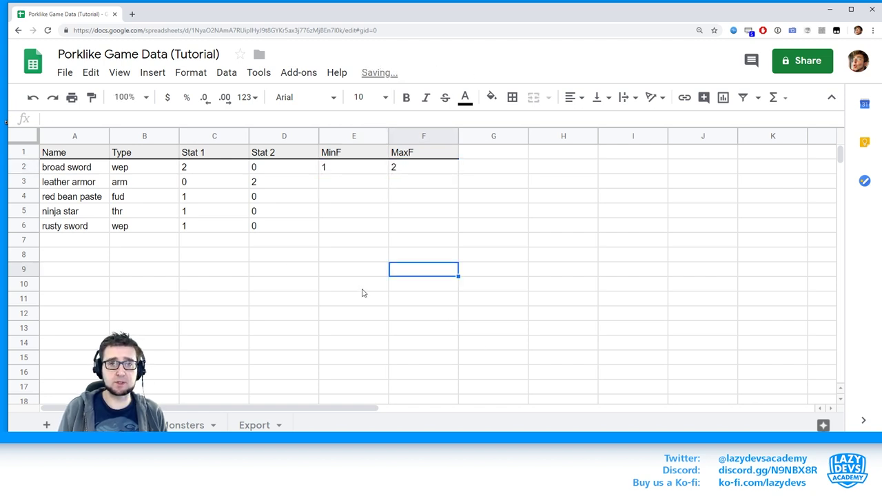
# - Set the broad sword's MaxF to 8 and its MinF to 7
pyautogui.doubleClick(408, 167)
pyautogui.write('8')
pyautogui.press('BackSpace')
pyautogui.press('BackSpace')
pyautogui.write('8')
pyautogui.doubleClick(339, 168)
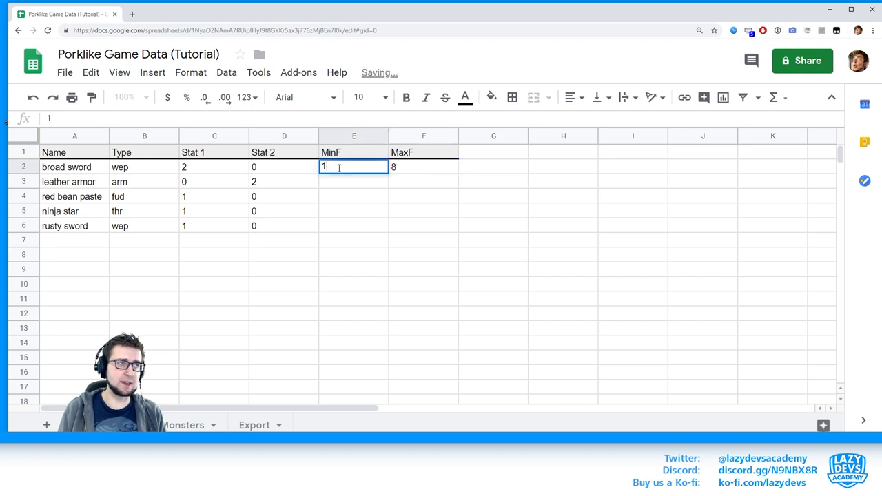
pyautogui.doubleClick(339, 167)
pyautogui.write('7')
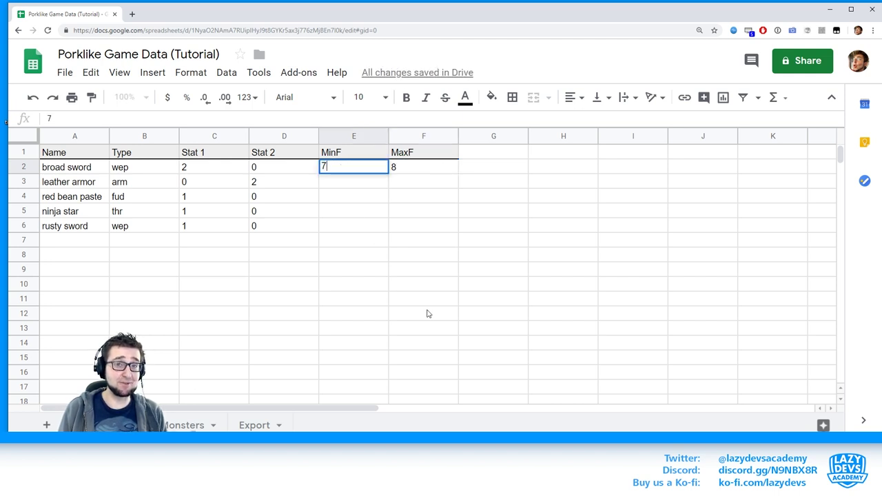
pyautogui.click(441, 272)
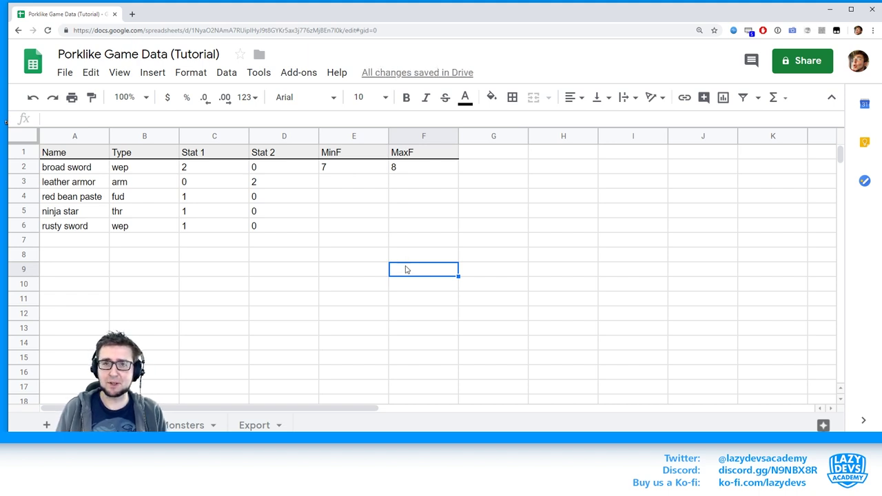
# - Set the broad sword's MinF to 1 and copy its MinF and MaxF values to the other four items in rows 3 to 6
pyautogui.click(341, 167)
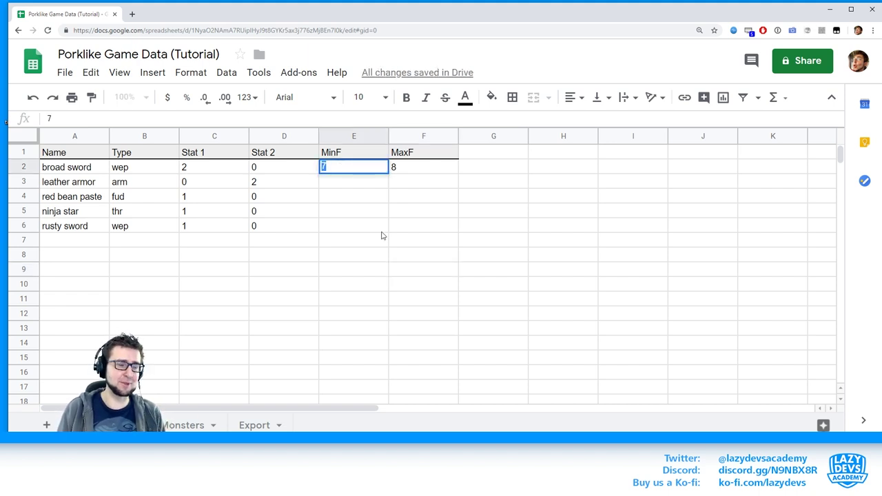
pyautogui.write('1')
pyautogui.click(406, 330)
pyautogui.moveTo(342, 167); pyautogui.dragTo(392, 168)
pyautogui.hotkey('ctrl', 'c')
pyautogui.click(338, 181)
pyautogui.hotkey('ctrl', 'v')
pyautogui.click(338, 197)
pyautogui.hotkey('ctrl', 'v')
pyautogui.click(338, 217)
pyautogui.hotkey('ctrl', 'v')
pyautogui.click(341, 226)
pyautogui.hotkey('ctrl', 'v')
pyautogui.click(408, 272)
# - Narrow the Stat 1, Stat 2, MinF and MaxF columns on the Items sheet
pyautogui.moveTo(387, 136); pyautogui.dragTo(359, 136)
pyautogui.moveTo(428, 133); pyautogui.dragTo(398, 136)
pyautogui.moveTo(319, 136); pyautogui.dragTo(217, 136)
pyautogui.click(290, 265)
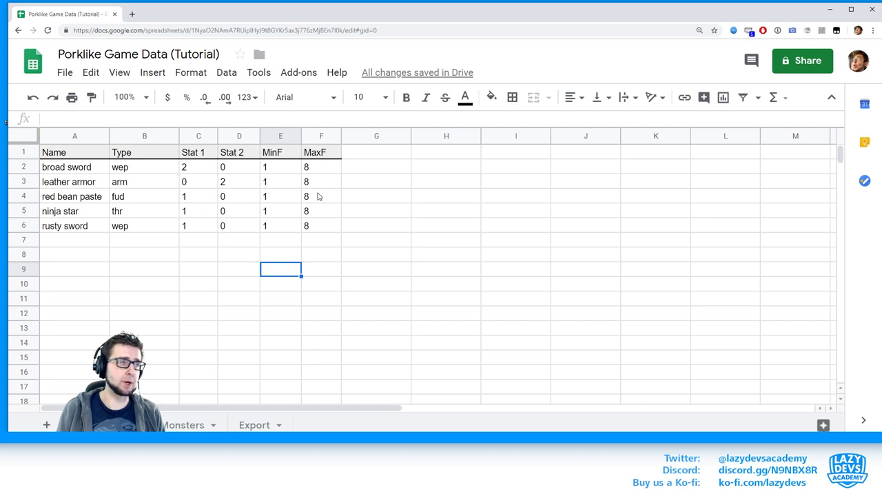
# - Copy the MinF and MaxF block E1:F6 to F1 on the Monsters sheet and narrow the two pasted columns
pyautogui.click(344, 183)
pyautogui.keyDown('shift'); pyautogui.click(328, 222); pyautogui.keyUp('shift')
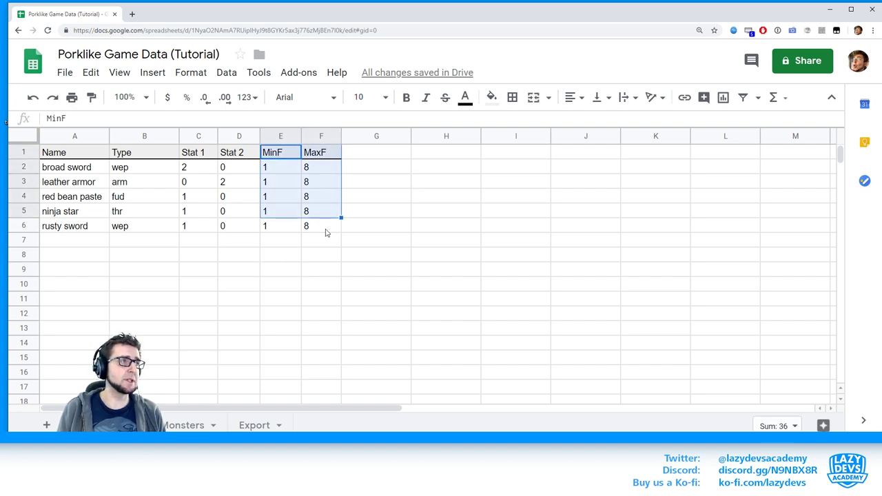
pyautogui.hotkey('ctrl', 'c')
pyautogui.hotkey('ctrl', 'shift', 'pagedown')
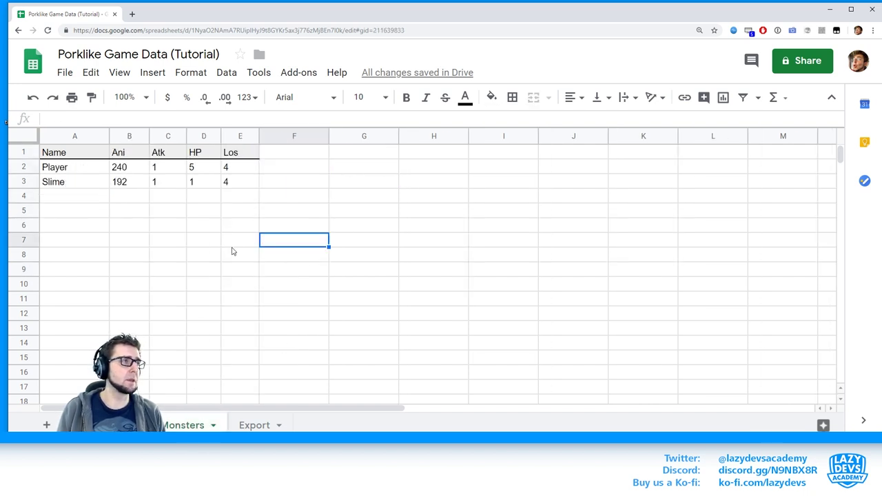
pyautogui.click(279, 157)
pyautogui.hotkey('ctrl', 'v')
pyautogui.click(301, 314)
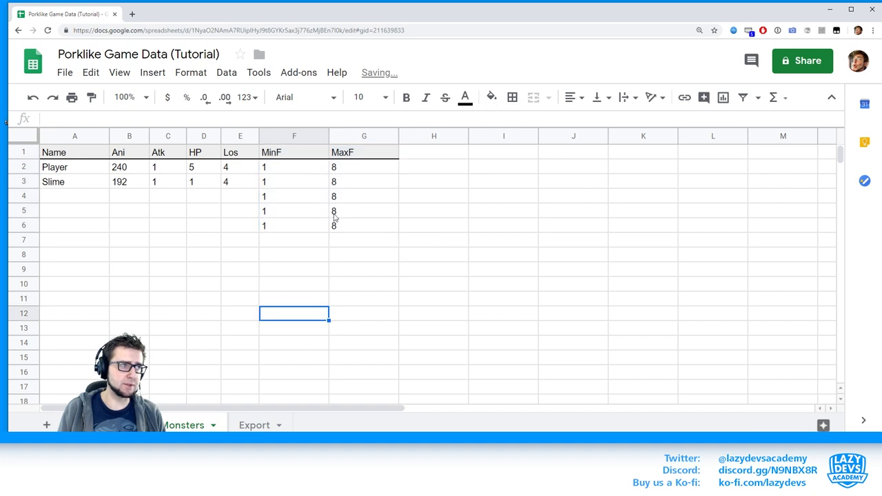
pyautogui.moveTo(328, 136); pyautogui.dragTo(315, 139)
pyautogui.moveTo(372, 136); pyautogui.dragTo(339, 135)
pyautogui.click(260, 426)
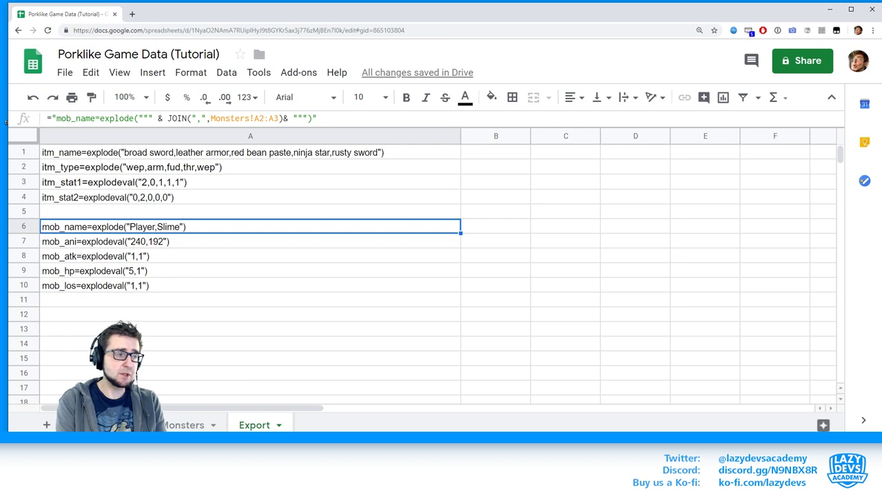
pyautogui.click(117, 425)
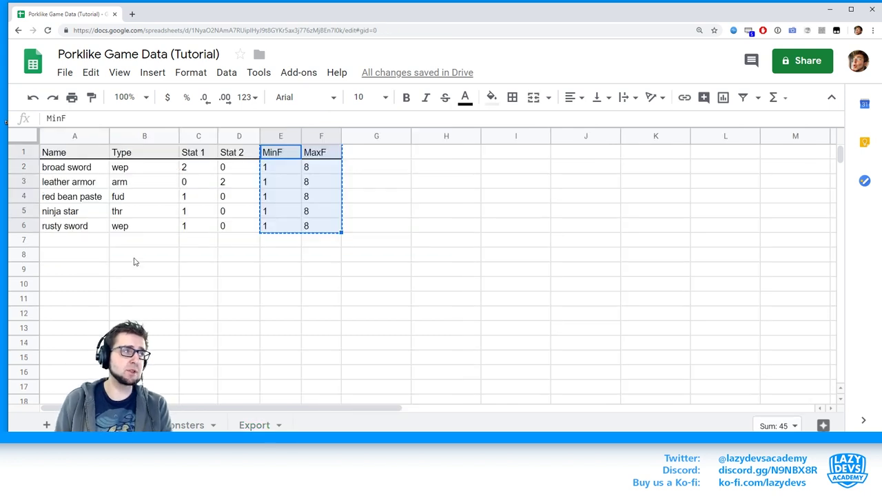
pyautogui.click(227, 288)
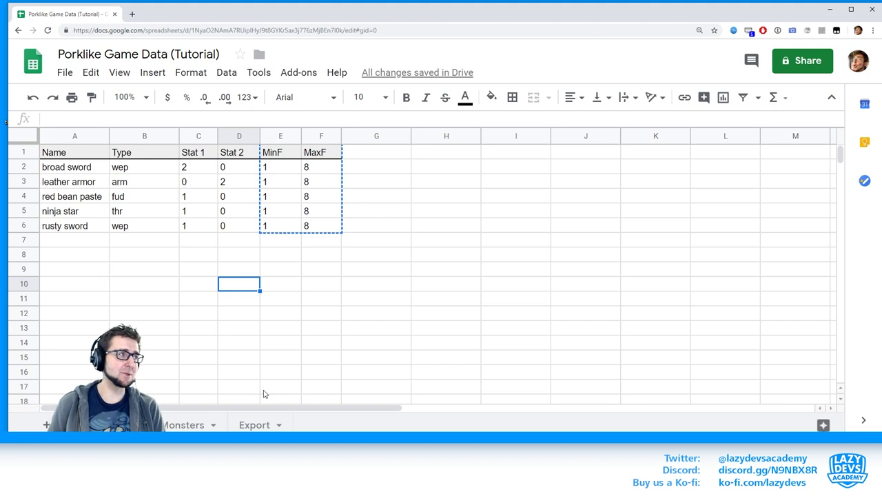
pyautogui.click(73, 185)
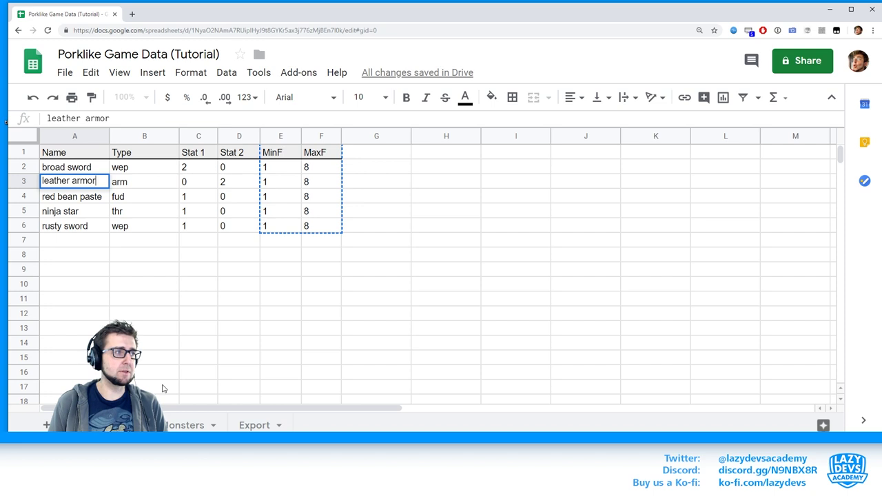
pyautogui.click(354, 331)
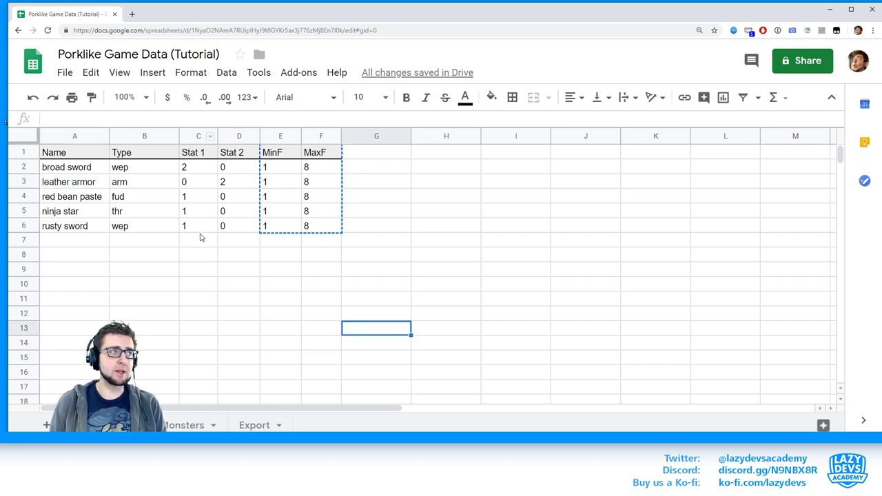
pyautogui.click(264, 256)
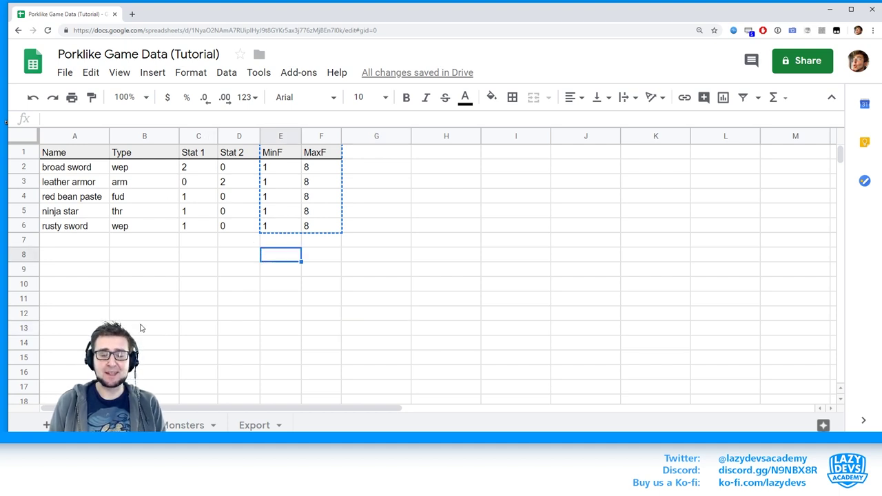